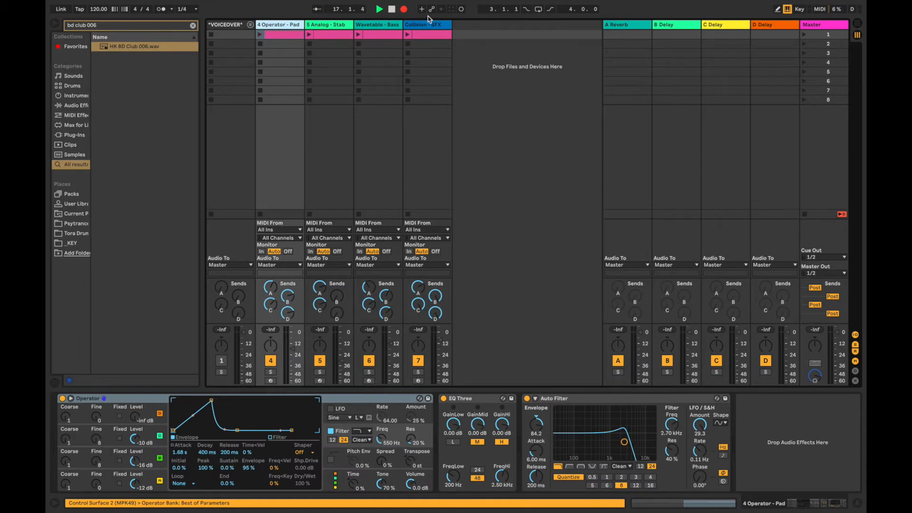
Group the four instrument tracks from Pad to SFX and add an Audio Effect Rack to the group.
{"action": "left_click", "coordinate": [431, 25]}
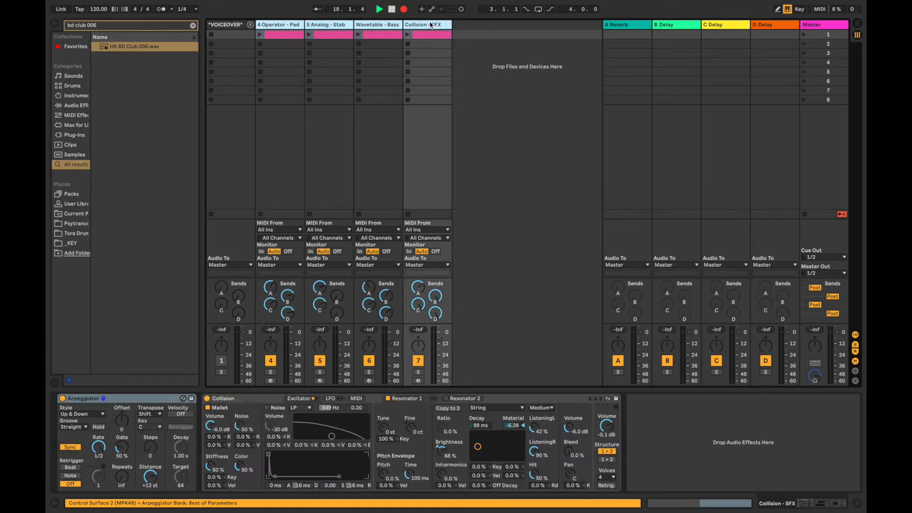
{"action": "key", "text": "ctrl+g"}
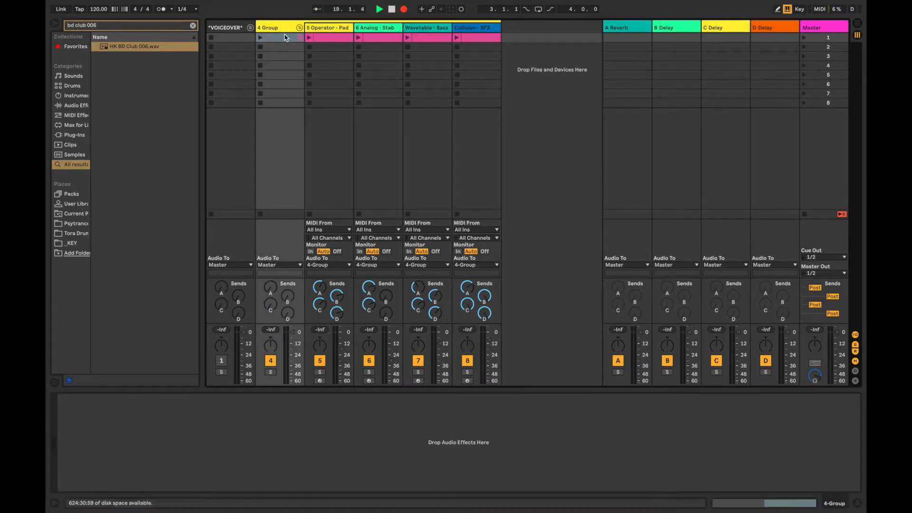
{"action": "left_click", "coordinate": [193, 25]}
{"action": "left_click", "coordinate": [77, 98]}
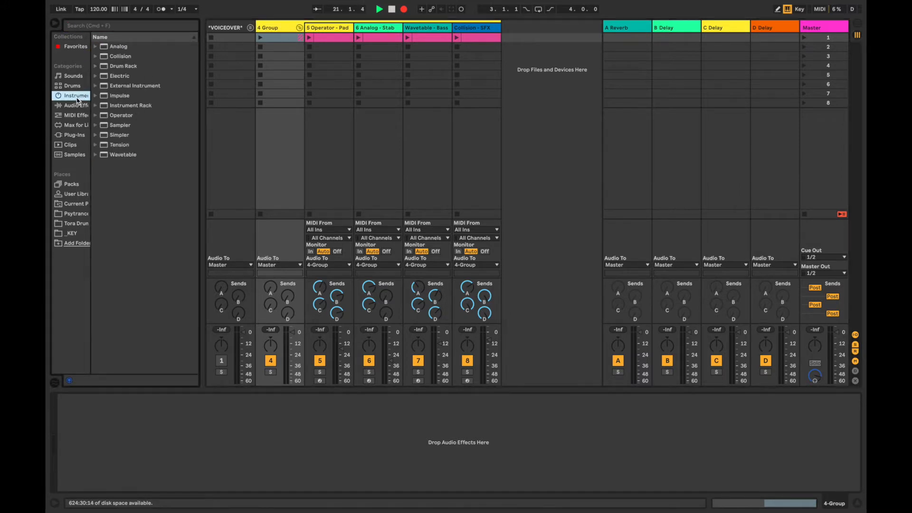
{"action": "left_click", "coordinate": [76, 105]}
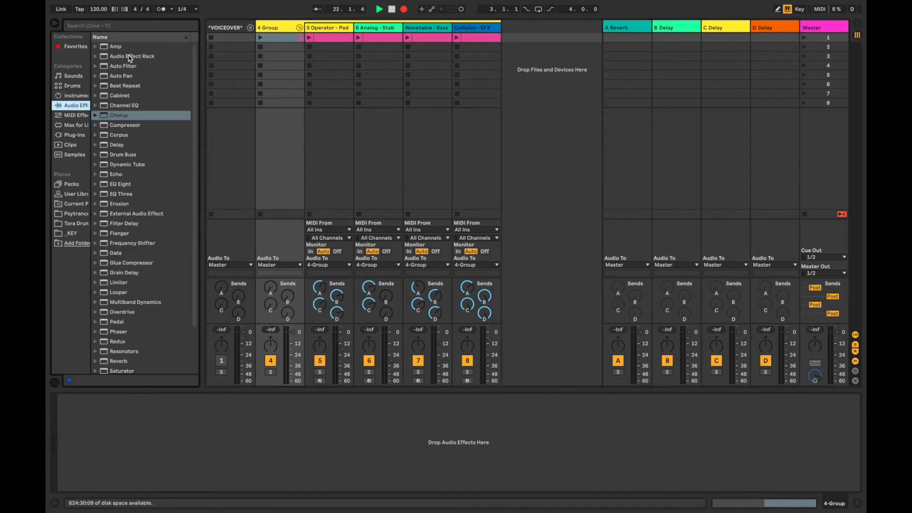
{"action": "double_click", "coordinate": [130, 57]}
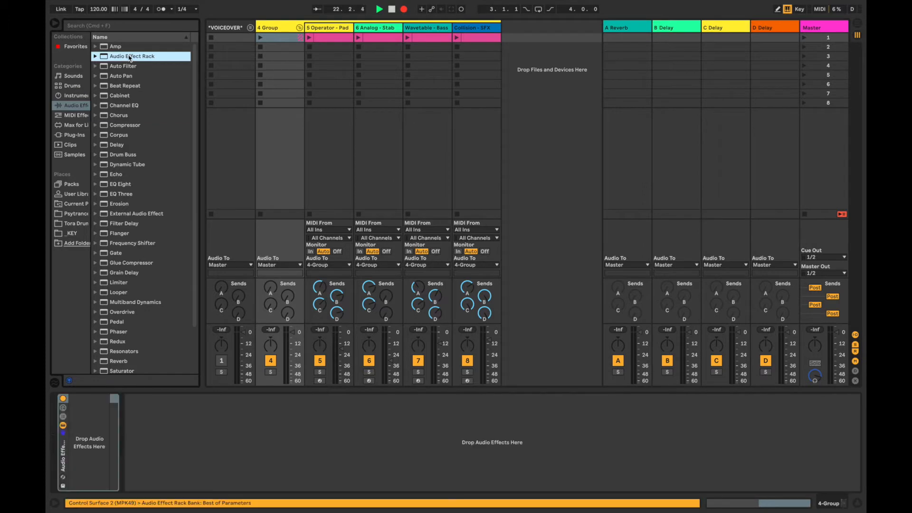
Show the rack's chain list and create a first chain named Dry.
{"action": "left_click", "coordinate": [63, 418]}
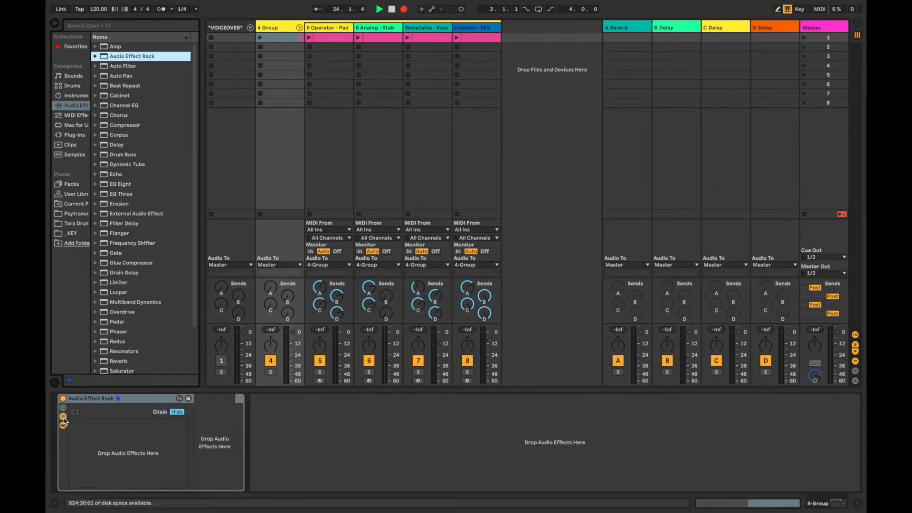
{"action": "right_click", "coordinate": [135, 433]}
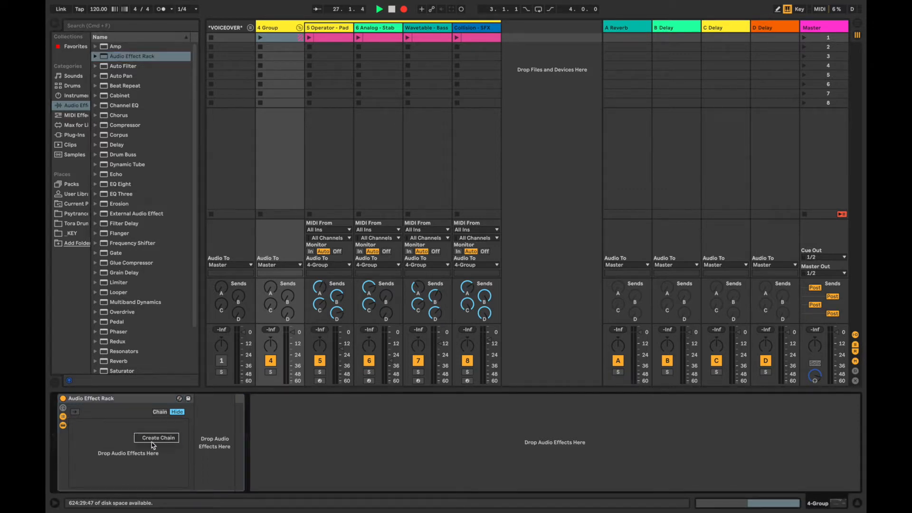
{"action": "left_click", "coordinate": [153, 438]}
{"action": "type", "text": "Dry"}
{"action": "key", "text": "Return"}
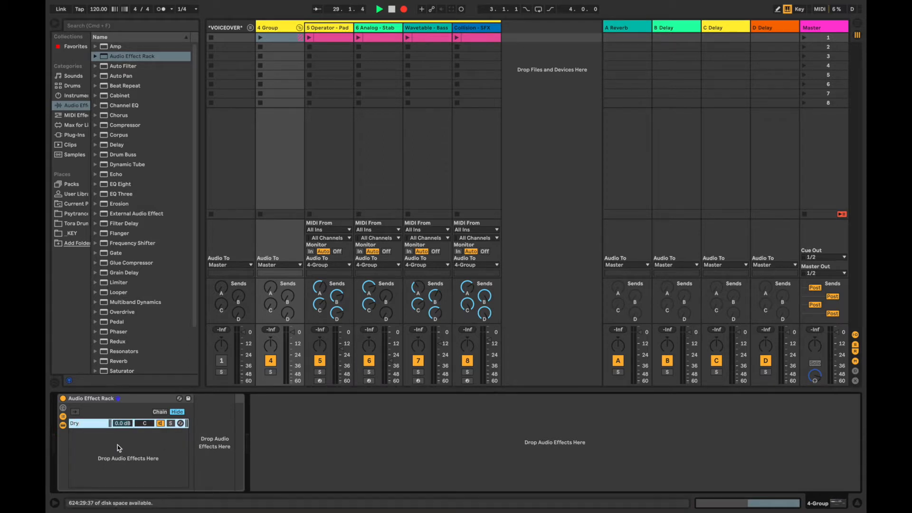
Create a second chain in the rack and name it FX Chain.
{"action": "right_click", "coordinate": [132, 446]}
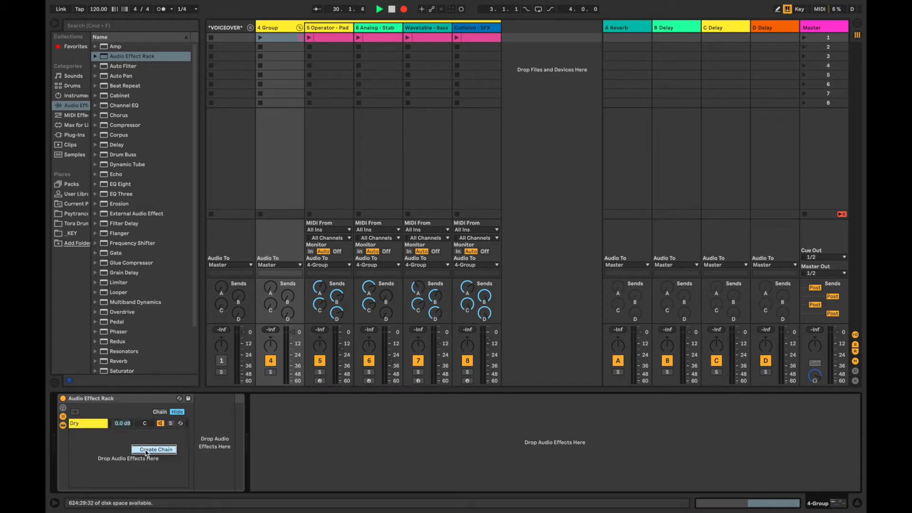
{"action": "left_click", "coordinate": [146, 452]}
{"action": "key", "text": "super+r"}
{"action": "type", "text": "F"}
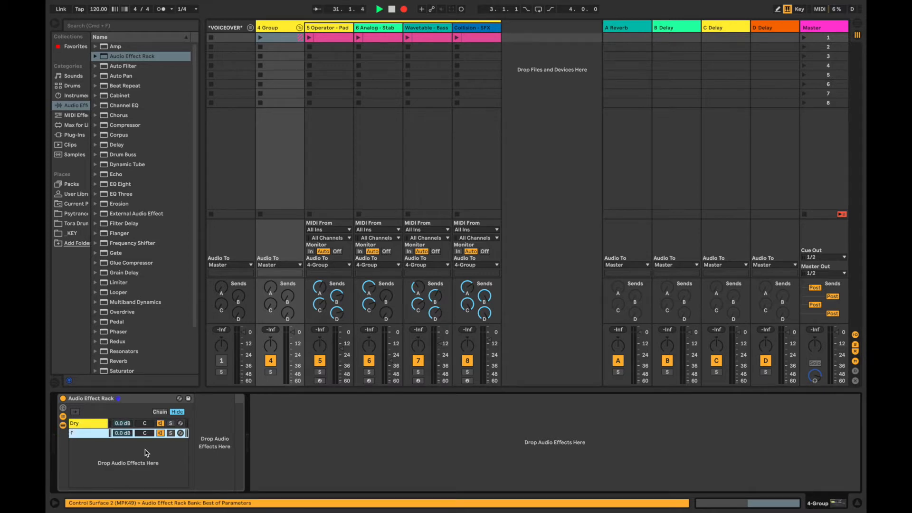
{"action": "type", "text": "X CHa"}
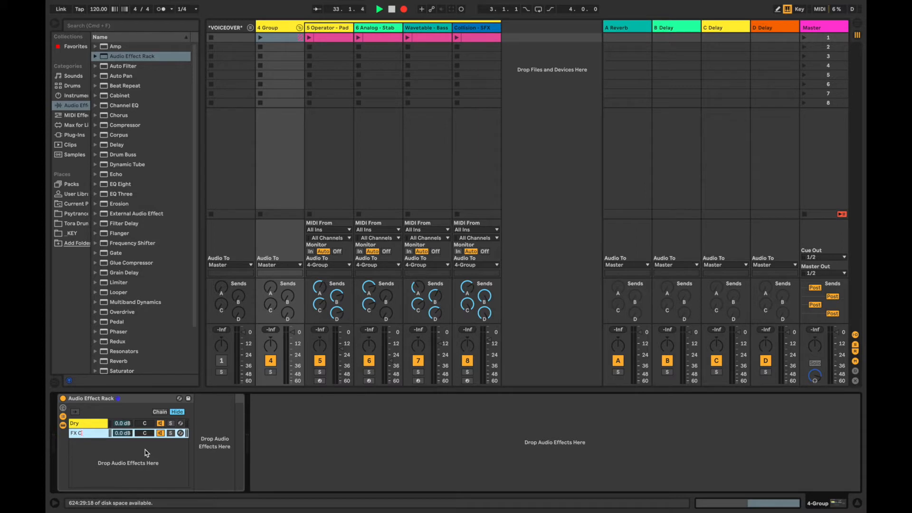
{"action": "key", "text": "Return"}
Extend both chain zones over the full 0 to 127 range and crossfade them from Dry to FX Chain.
{"action": "left_click", "coordinate": [160, 411]}
{"action": "left_click_drag", "start_coordinate": [192, 421], "coordinate": [463, 427]}
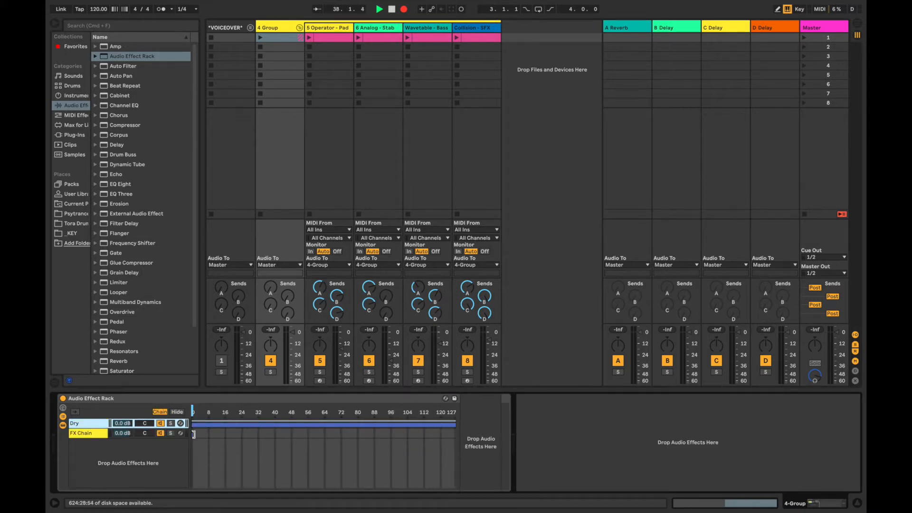
{"action": "left_click_drag", "start_coordinate": [193, 433], "coordinate": [475, 449]}
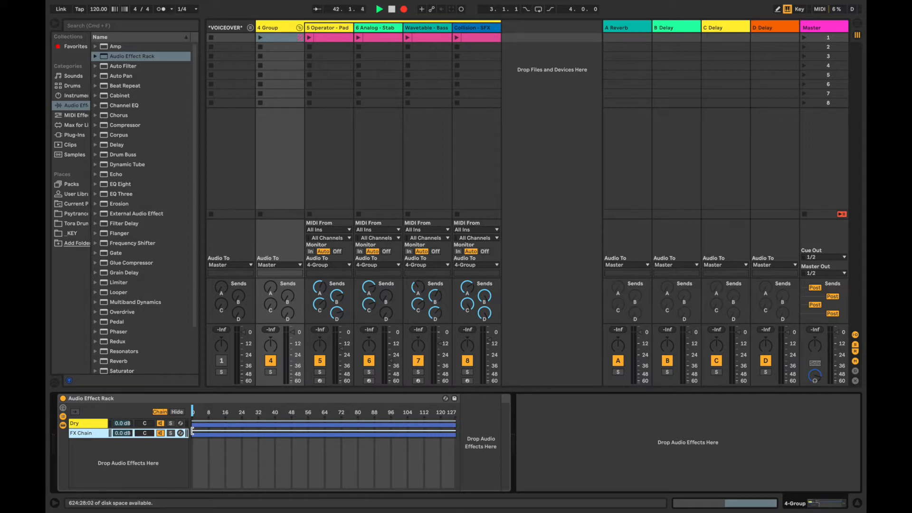
{"action": "left_click_drag", "start_coordinate": [192, 432], "coordinate": [167, 436]}
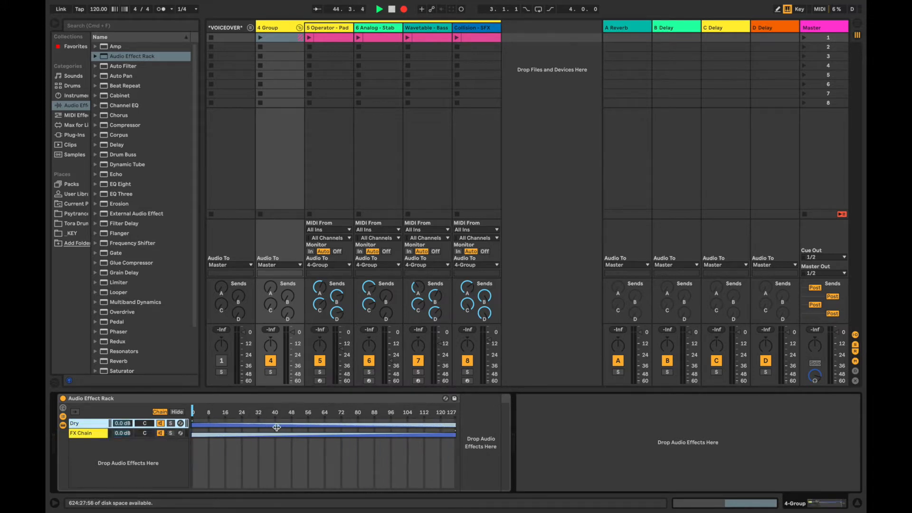
{"action": "left_click", "coordinate": [454, 430]}
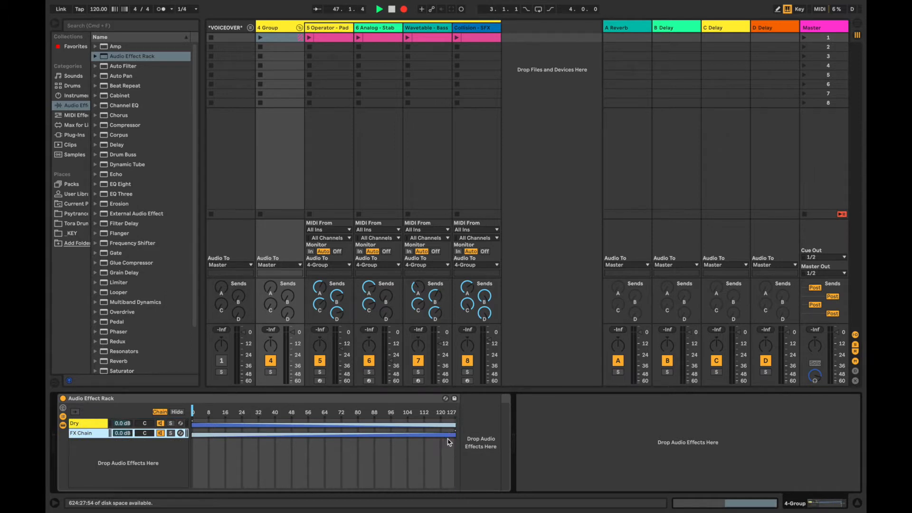
Show the rack's macros, map the chain selector to Macro 1 and try out the macro.
{"action": "left_click", "coordinate": [62, 408]}
{"action": "left_click", "coordinate": [303, 415]}
{"action": "right_click", "coordinate": [303, 416]}
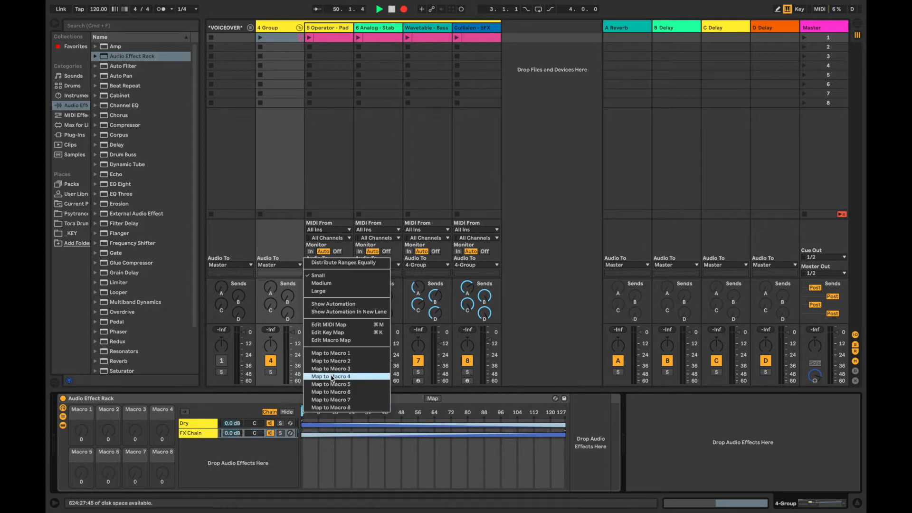
{"action": "left_click", "coordinate": [335, 359]}
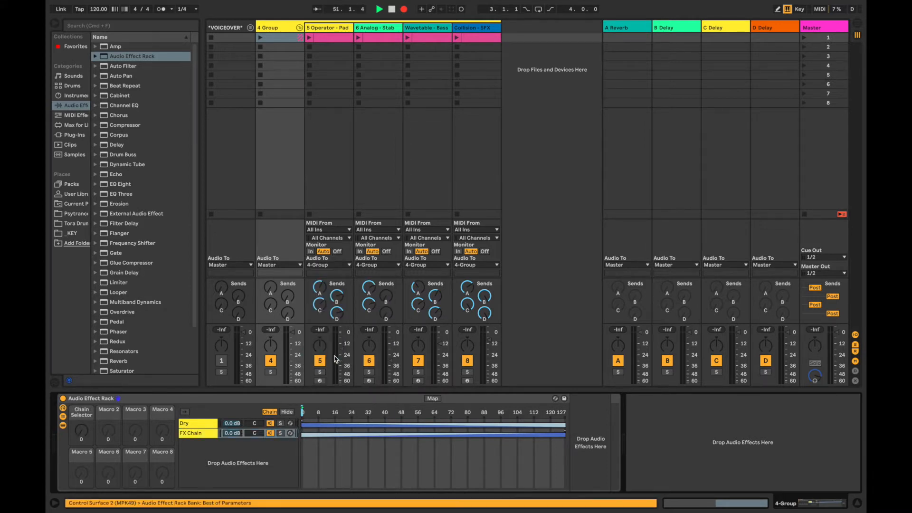
{"action": "mouse_move", "coordinate": [81, 431]}
{"action": "left_mouse_down"}
{"action": "mouse_move", "coordinate": [81, 375]}
{"action": "mouse_move", "coordinate": [81, 456]}
{"action": "mouse_move", "coordinate": [171, 436]}
{"action": "left_mouse_up"}
Find Beat Repeat among the audio effects and place it inside the rack's FX Chain.
{"action": "left_click", "coordinate": [188, 433]}
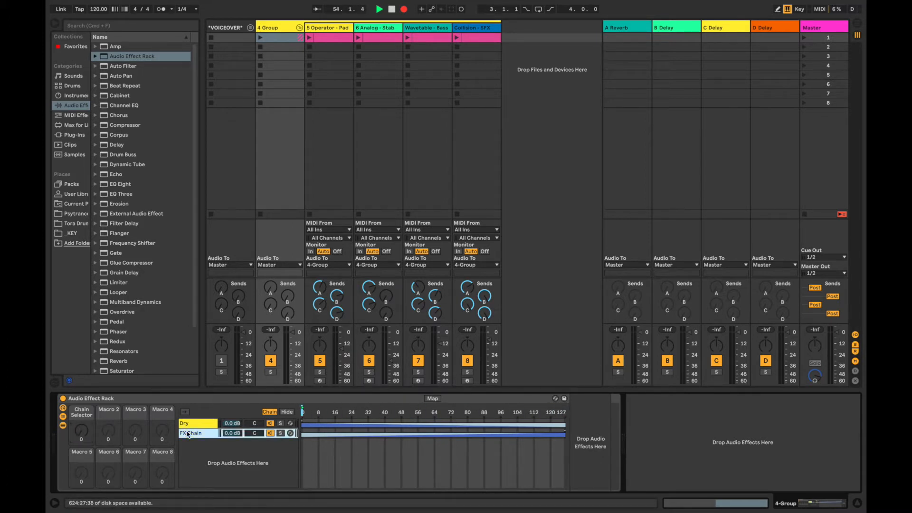
{"action": "left_click", "coordinate": [169, 26]}
{"action": "type", "text": "beat"}
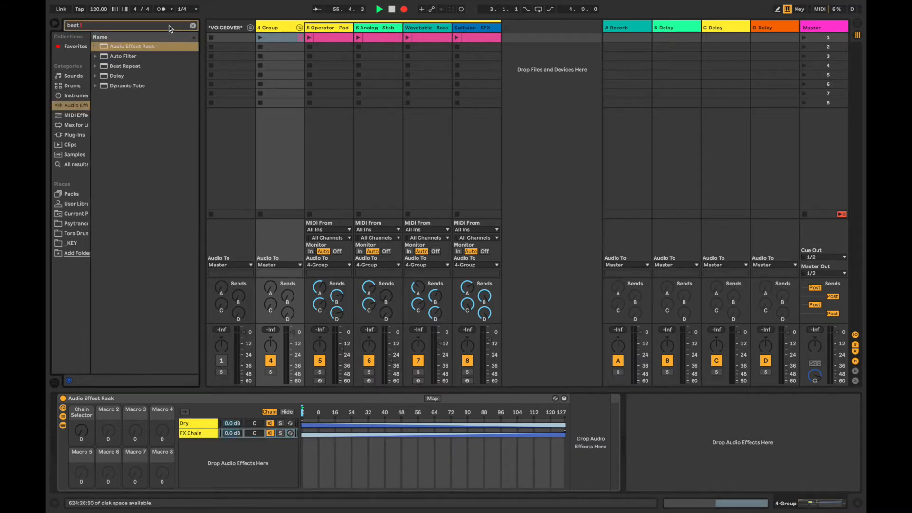
{"action": "double_click", "coordinate": [133, 66]}
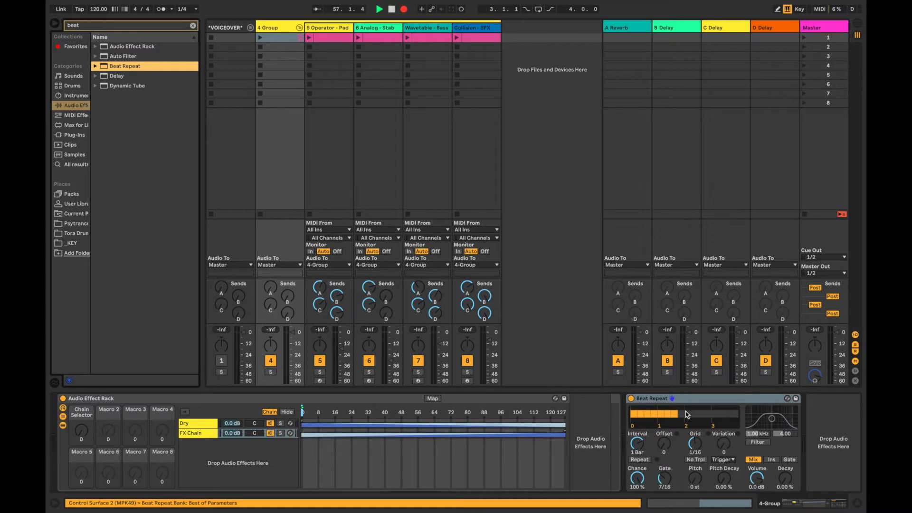
{"action": "left_click_drag", "start_coordinate": [680, 399], "coordinate": [591, 419]}
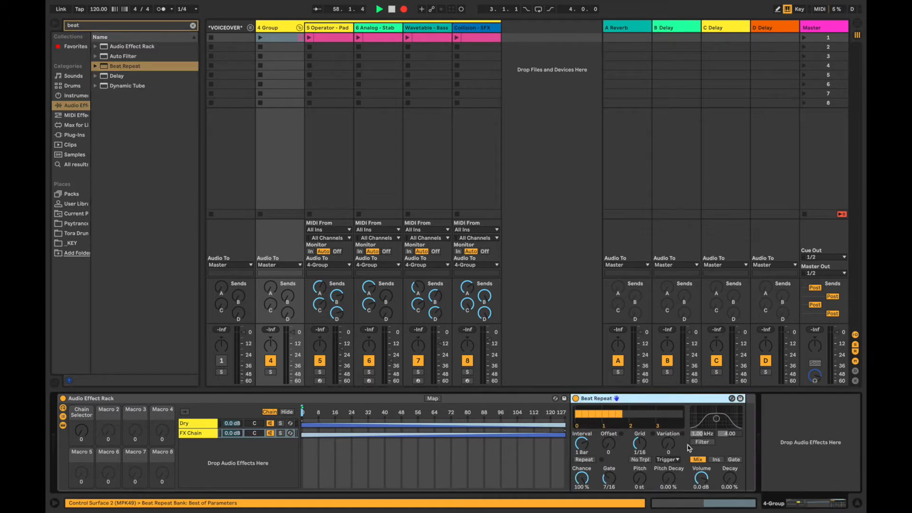
Enable Beat Repeat's filter and set its frequency to 1.12 kHz and its width to 2.89.
{"action": "left_click", "coordinate": [702, 441]}
{"action": "left_click", "coordinate": [701, 434]}
{"action": "type", "text": "1200"}
{"action": "key", "text": "Return"}
{"action": "left_click", "coordinate": [701, 434]}
{"action": "type", "text": "1100"}
{"action": "key", "text": "Return"}
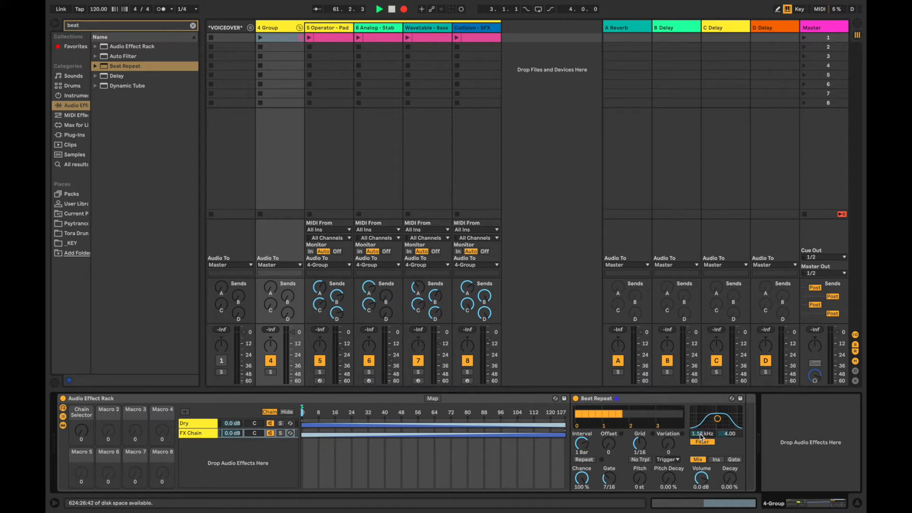
{"action": "left_click", "coordinate": [732, 437]}
{"action": "type", "text": "2.89"}
{"action": "key", "text": "Return"}
Set Beat Repeat's grid to 1/8, its pitch decay to 1.59 % and its pitch to -5 st.
{"action": "left_click_drag", "start_coordinate": [640, 444], "coordinate": [640, 425]}
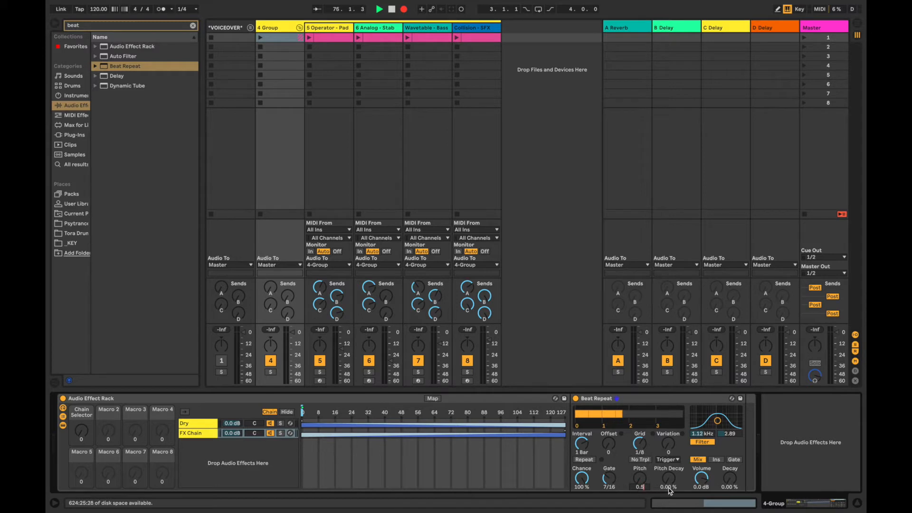
{"action": "left_click", "coordinate": [669, 489]}
{"action": "type", "text": "1"}
{"action": "type", "text": ".50"}
{"action": "key", "text": "BackSpace"}
{"action": "key", "text": "BackSpace"}
{"action": "type", "text": "59"}
{"action": "key", "text": "Return"}
{"action": "left_click", "coordinate": [641, 488]}
{"action": "type", "text": "-8"}
{"action": "key", "text": "Return"}
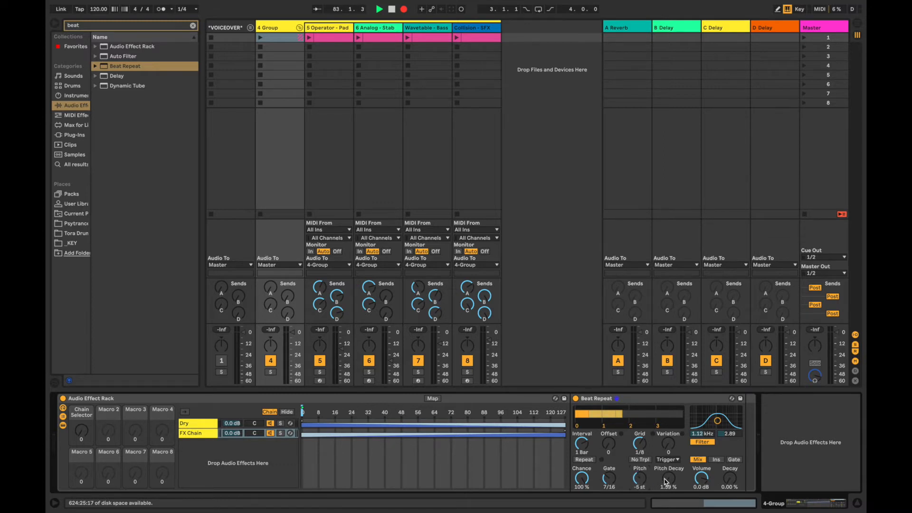
Map Beat Repeat's Variation and Interval parameters together to Macro 2.
{"action": "right_click", "coordinate": [668, 447]}
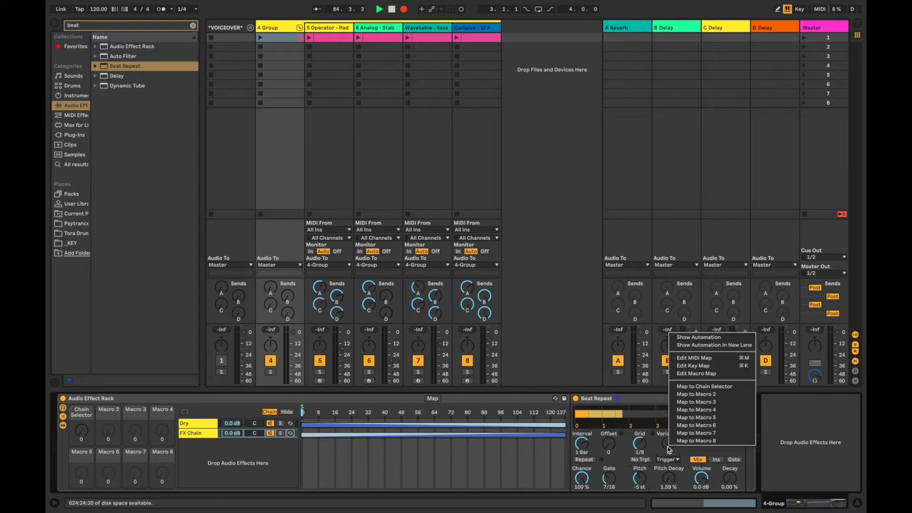
{"action": "left_click", "coordinate": [695, 394]}
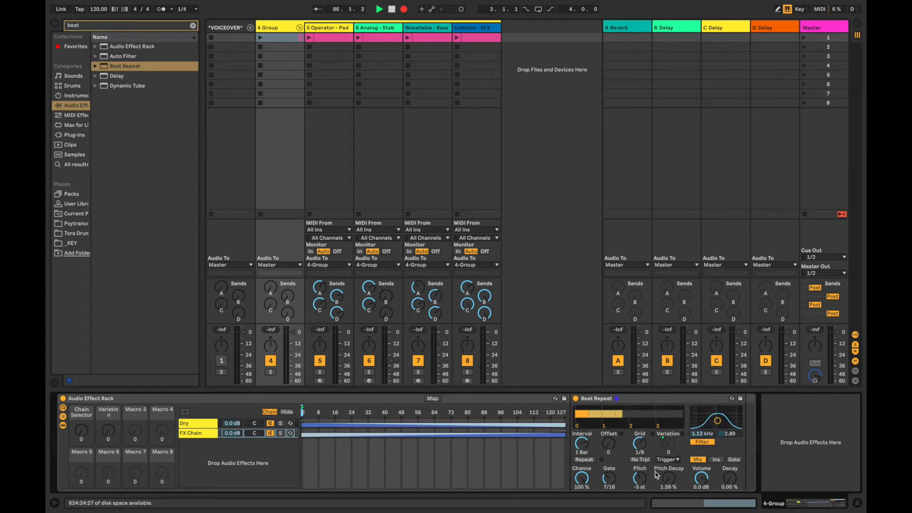
{"action": "right_click", "coordinate": [581, 442]}
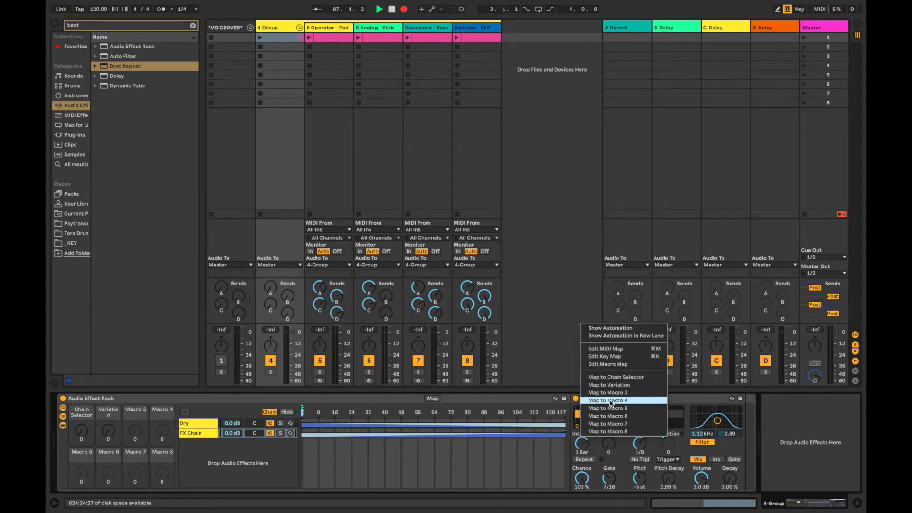
{"action": "left_click", "coordinate": [613, 386]}
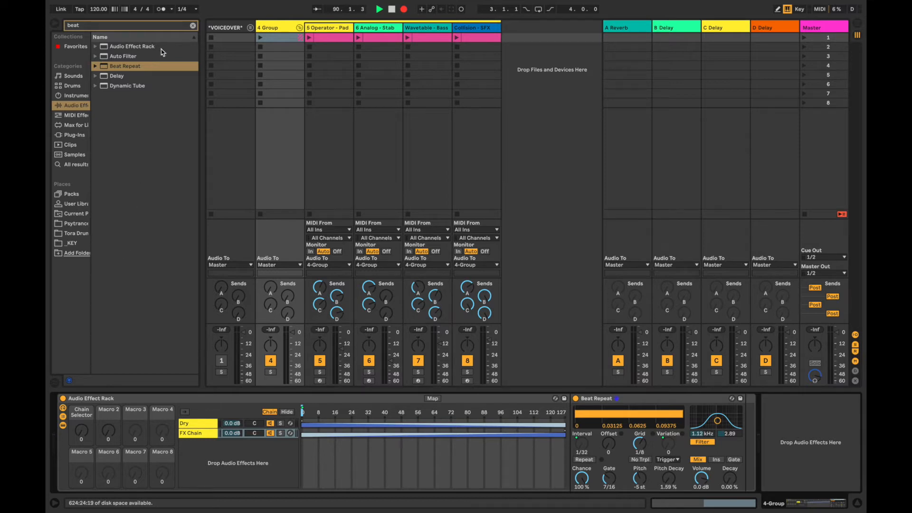
Search the audio effects for "filter de" and place Filter Delay after Beat Repeat in the FX Chain.
{"action": "left_click", "coordinate": [192, 26]}
{"action": "type", "text": "filt"}
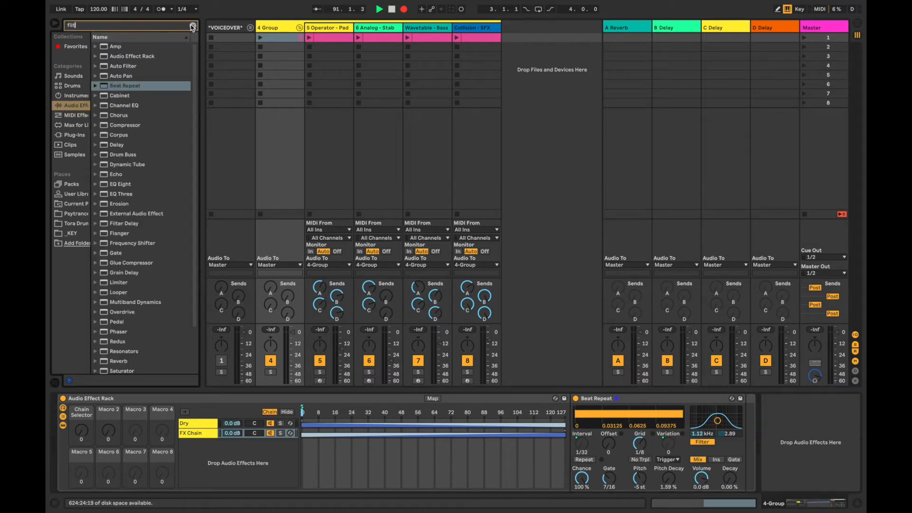
{"action": "type", "text": "er de"}
{"action": "left_click_drag", "start_coordinate": [128, 77], "coordinate": [746, 434]}
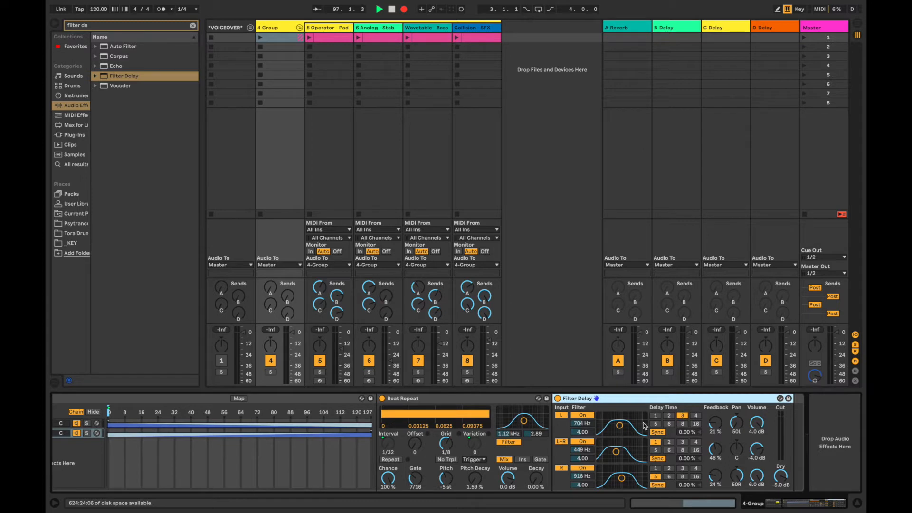
Set the Filter Delay's L band to a frequency of 2.36 kHz and a filter width of 2.25.
{"action": "left_click", "coordinate": [585, 423]}
{"action": "type", "text": "2300"}
{"action": "key", "text": "Return"}
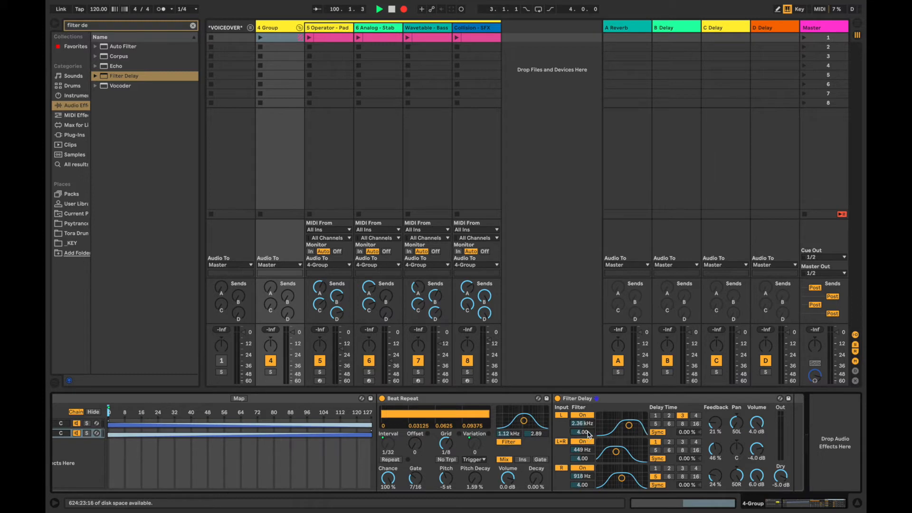
{"action": "left_click", "coordinate": [584, 432]}
{"action": "type", "text": "2.25"}
{"action": "key", "text": "Return"}
Set the Filter Delay's L+R band frequency to 2.71 kHz.
{"action": "left_click", "coordinate": [580, 450]}
{"action": "type", "text": "1710"}
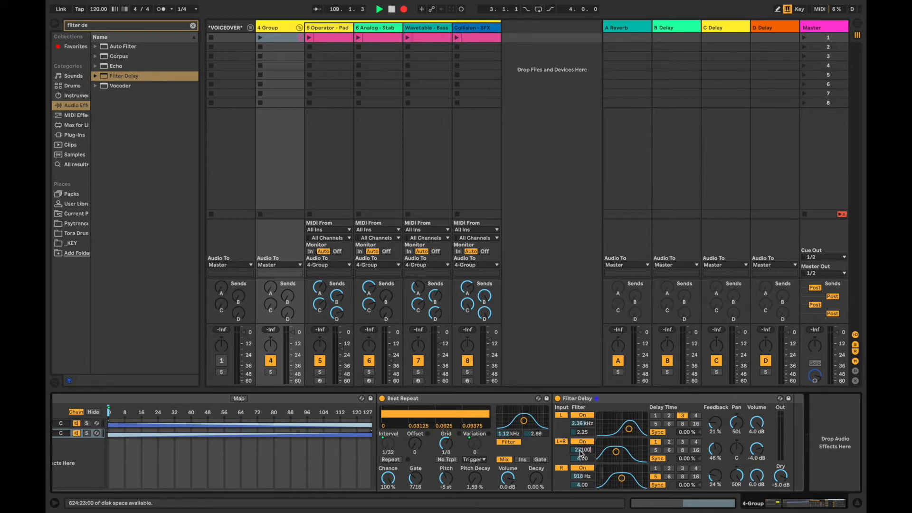
{"action": "key", "text": "Return"}
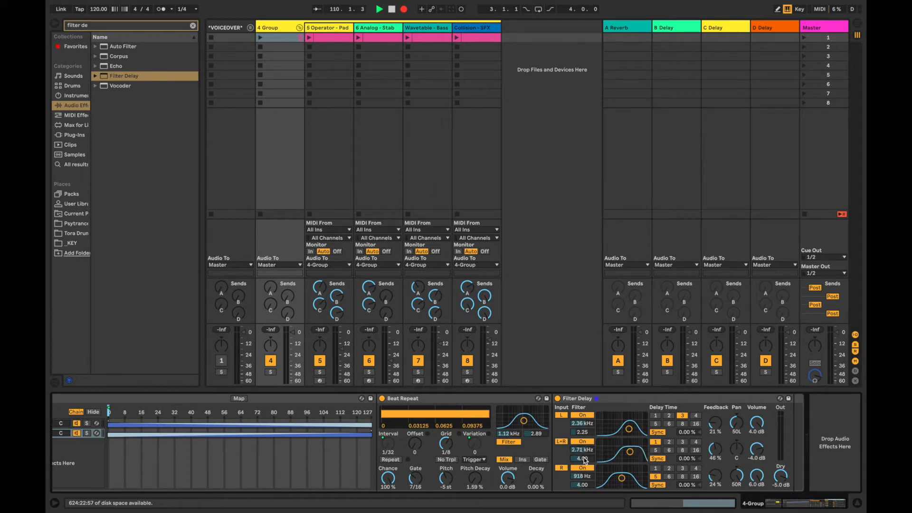
Set the Filter Delay's L+R band to a filter width of 2.75 and a frequency of 270 Hz.
{"action": "left_click", "coordinate": [585, 461]}
{"action": "type", "text": "2.75"}
{"action": "key", "text": "Return"}
{"action": "left_click", "coordinate": [585, 452]}
{"action": "type", "text": "270"}
{"action": "key", "text": "Return"}
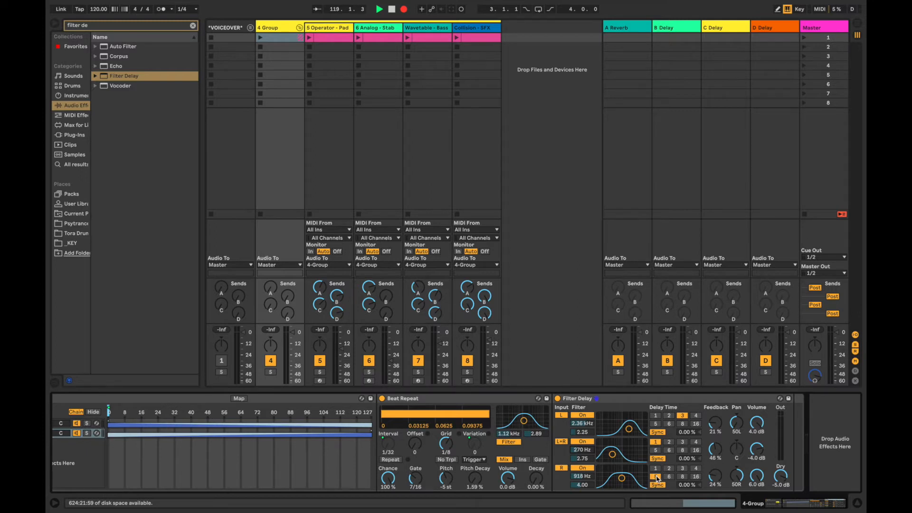
Set the Filter Delay's R band to a frequency of 1.12 kHz and a filter width of 1.25.
{"action": "type", "text": "10"}
{"action": "type", "text": "20"}
{"action": "key", "text": "Return"}
{"action": "key", "text": "Return"}
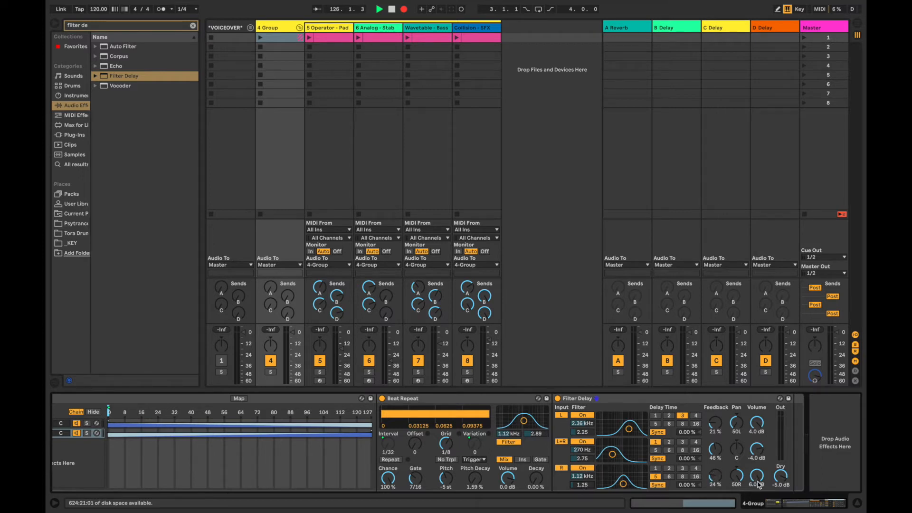
Map the Filter Delay's L+R feedback to the Chain Selector macro and set its dry volume to -13 dB.
{"action": "scroll", "coordinate": [686, 480], "scroll_direction": "left", "scroll_amount": 1}
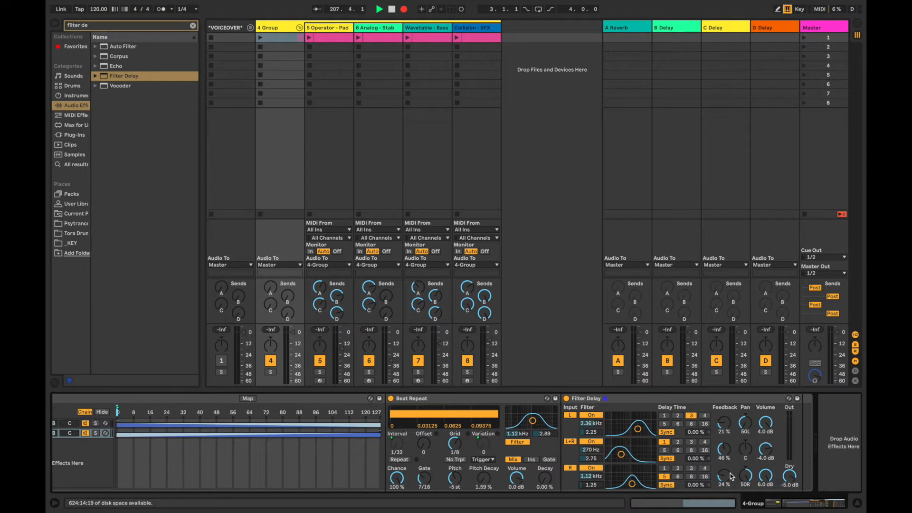
{"action": "right_click", "coordinate": [729, 452]}
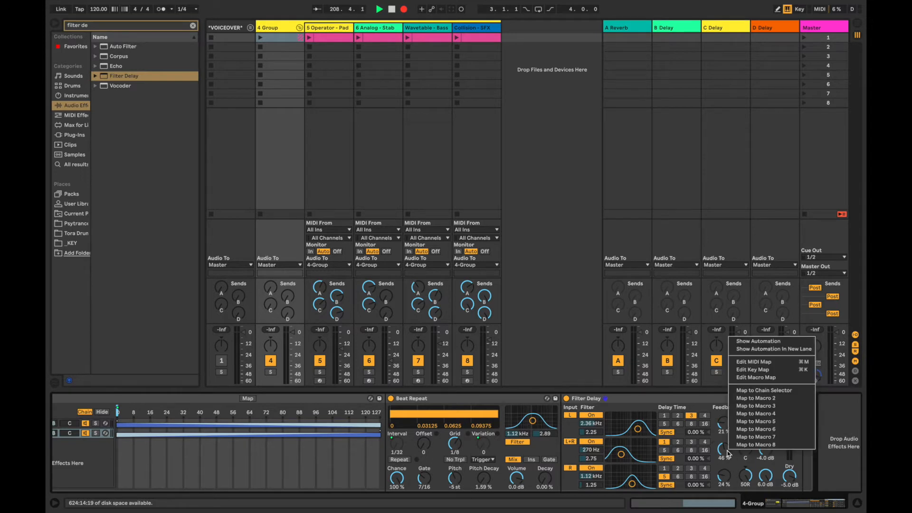
{"action": "left_click", "coordinate": [761, 391]}
{"action": "left_click", "coordinate": [787, 485]}
{"action": "type", "text": "0"}
{"action": "type", "text": "13"}
{"action": "key", "text": "Return"}
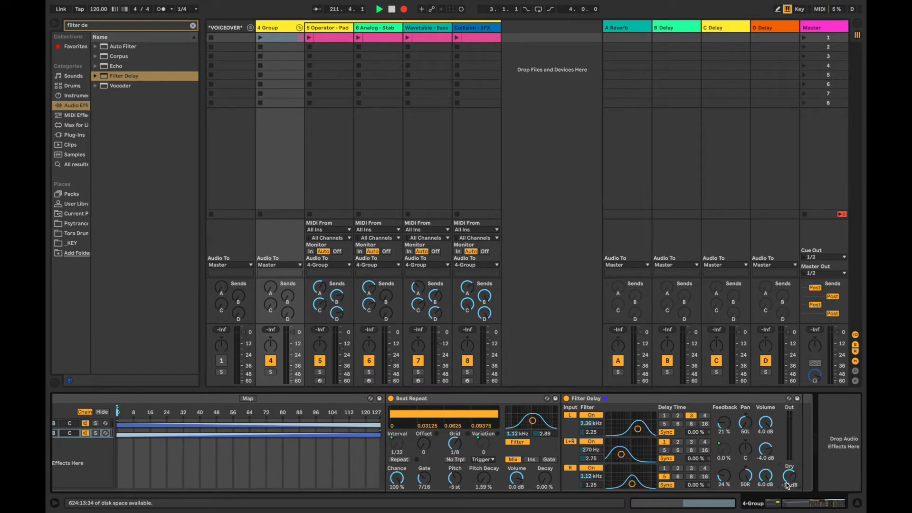
{"action": "left_click", "coordinate": [730, 452]}
Search the audio effects for "chorus" and add a Chorus to the group track.
{"action": "left_click", "coordinate": [193, 26]}
{"action": "type", "text": "chorus"}
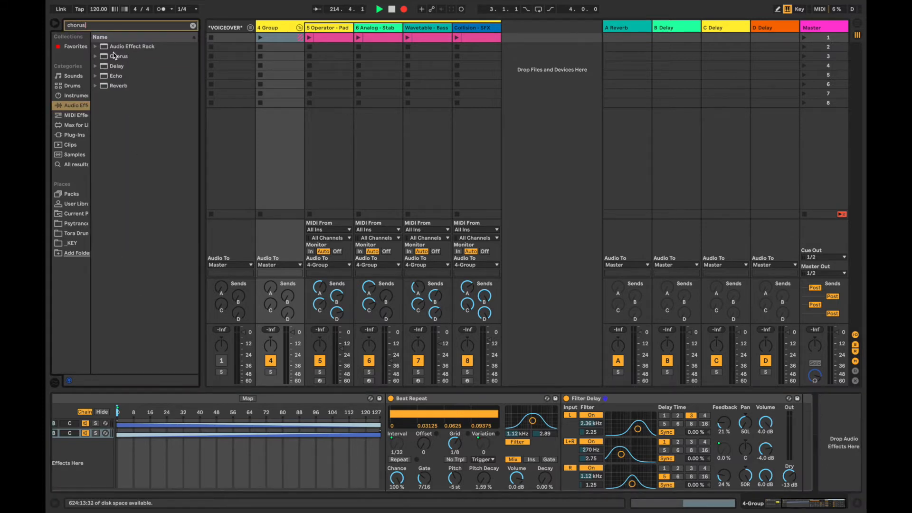
{"action": "double_click", "coordinate": [114, 55]}
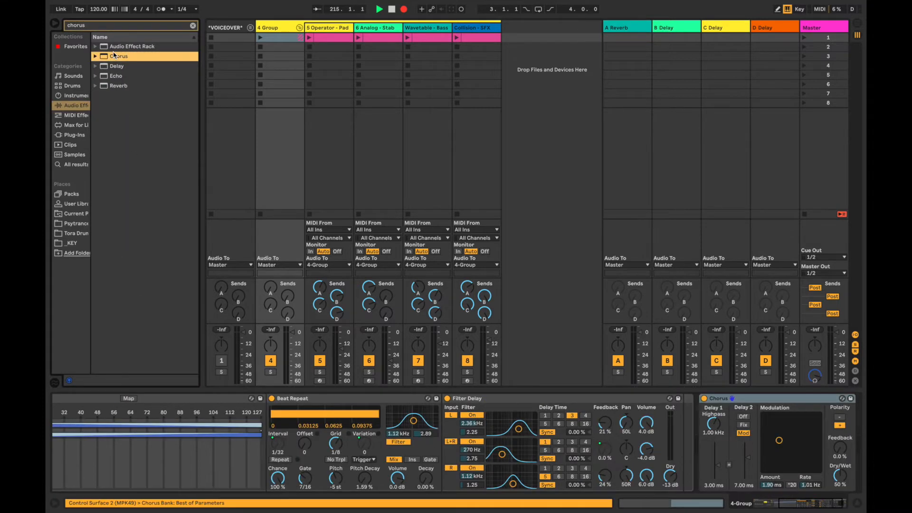
Set the Chorus's Delay 1 time to 6.12 ms and its dry/wet to 100 %.
{"action": "left_click", "coordinate": [716, 445]}
{"action": "left_click", "coordinate": [689, 433]}
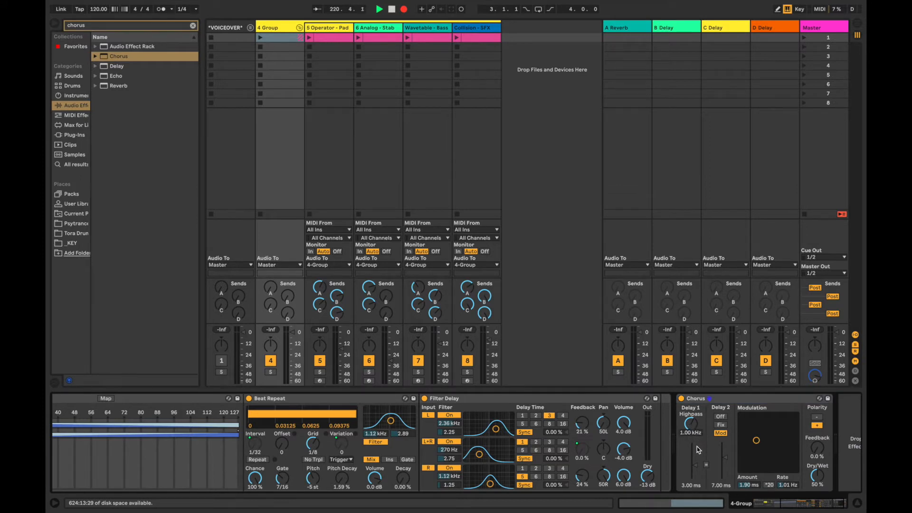
{"action": "left_click", "coordinate": [689, 485]}
{"action": "type", "text": "6.12"}
{"action": "key", "text": "Return"}
{"action": "left_click_drag", "start_coordinate": [816, 477], "coordinate": [816, 454]}
Map the Beat Repeat's Decay to Macro 1.
{"action": "right_click", "coordinate": [403, 479]}
{"action": "left_click", "coordinate": [427, 418]}
{"action": "key", "text": "ctrl+m"}
{"action": "key", "text": "ctrl+m"}
Open the rack's macro mappings and set the maximum of the Beat Repeat Decay mapping to 65 %.
{"action": "scroll", "coordinate": [427, 418], "scroll_direction": "left", "scroll_amount": 5}
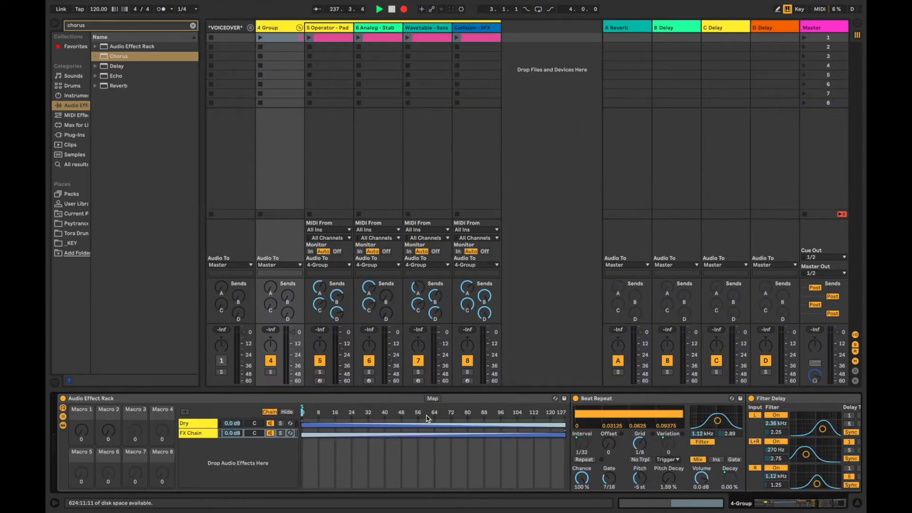
{"action": "left_click", "coordinate": [433, 400]}
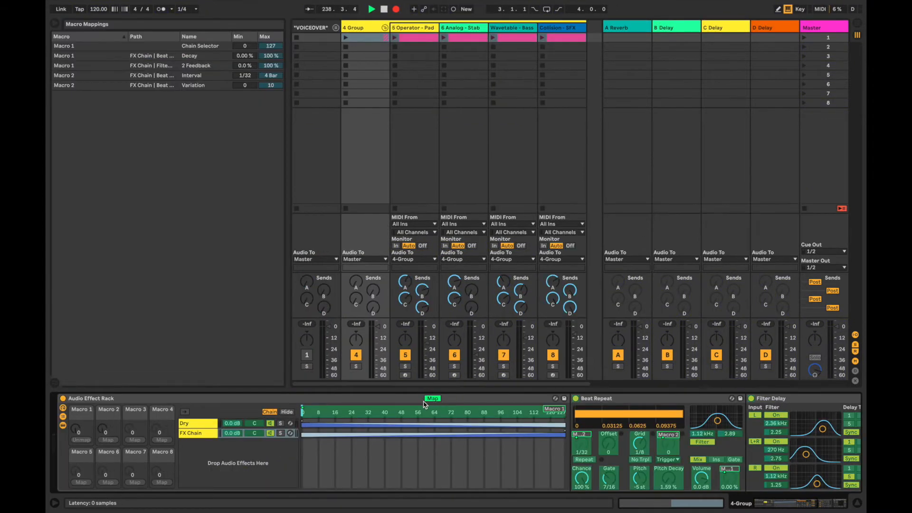
{"action": "left_click", "coordinate": [152, 59]}
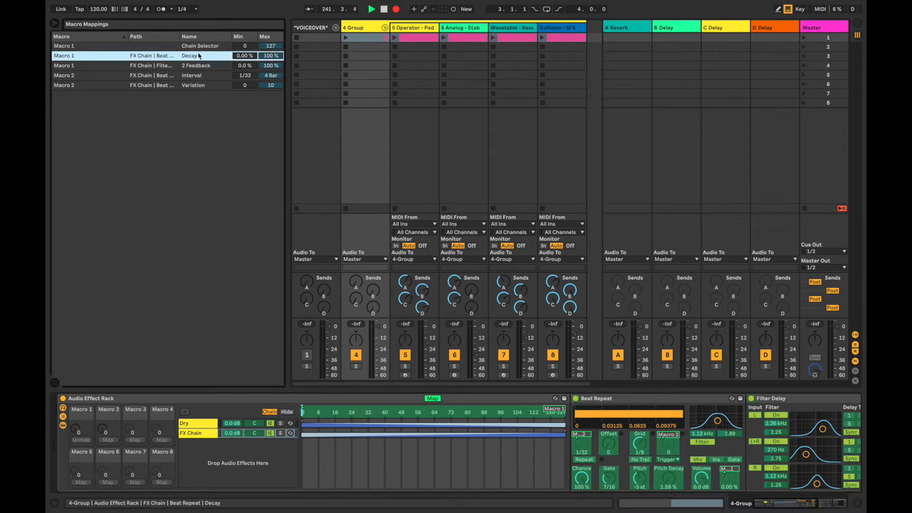
{"action": "left_click", "coordinate": [273, 58]}
{"action": "type", "text": "65"}
{"action": "key", "text": "Return"}
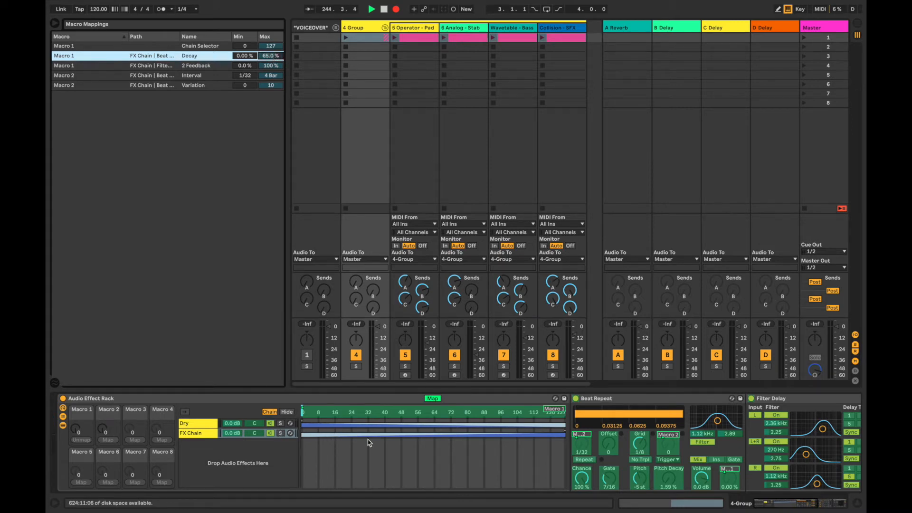
Move the Chorus into the rack's FX Chain, directly after the Filter Delay.
{"action": "scroll", "coordinate": [370, 443], "scroll_direction": "right", "scroll_amount": 2}
{"action": "scroll", "coordinate": [369, 442], "scroll_direction": "right", "scroll_amount": 10}
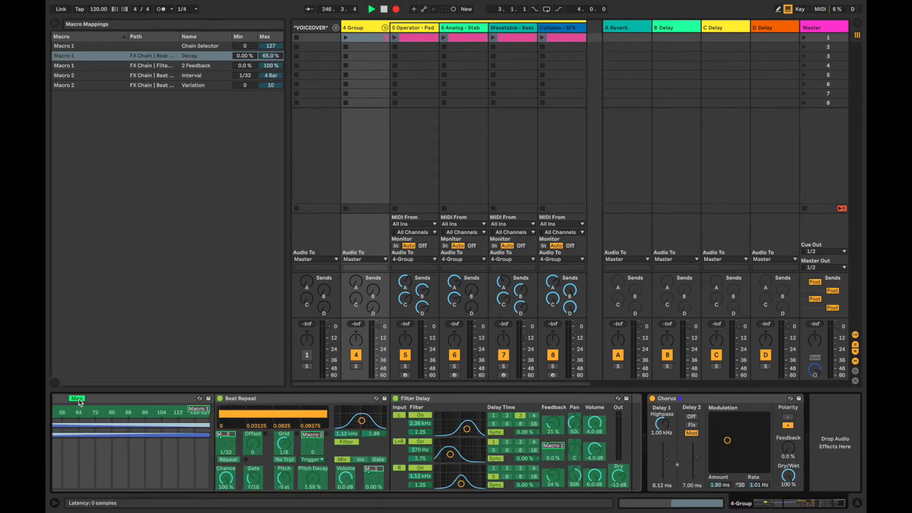
{"action": "right_click", "coordinate": [788, 448]}
{"action": "left_click", "coordinate": [791, 442]}
{"action": "left_click_drag", "start_coordinate": [698, 399], "coordinate": [636, 409]}
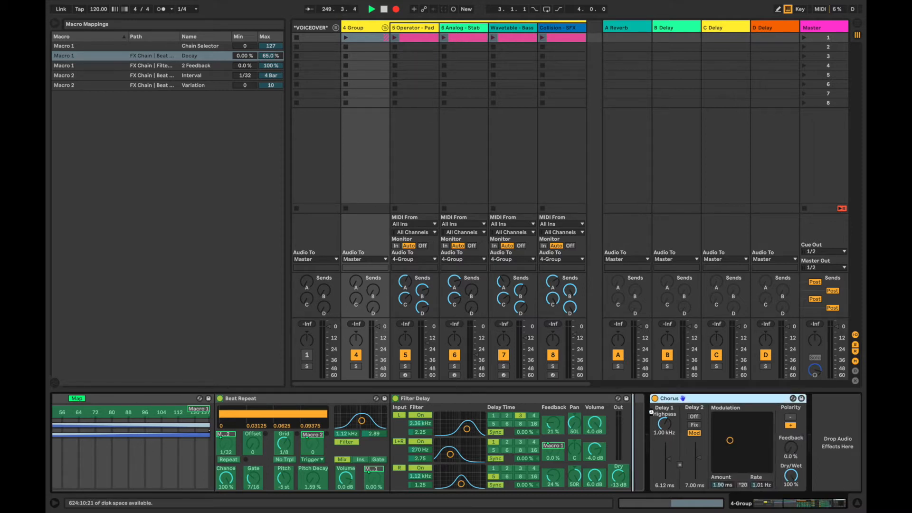
Map the Chorus's Feedback to Macro 1 with a maximum of 37 % and leave macro mapping mode.
{"action": "right_click", "coordinate": [774, 447]}
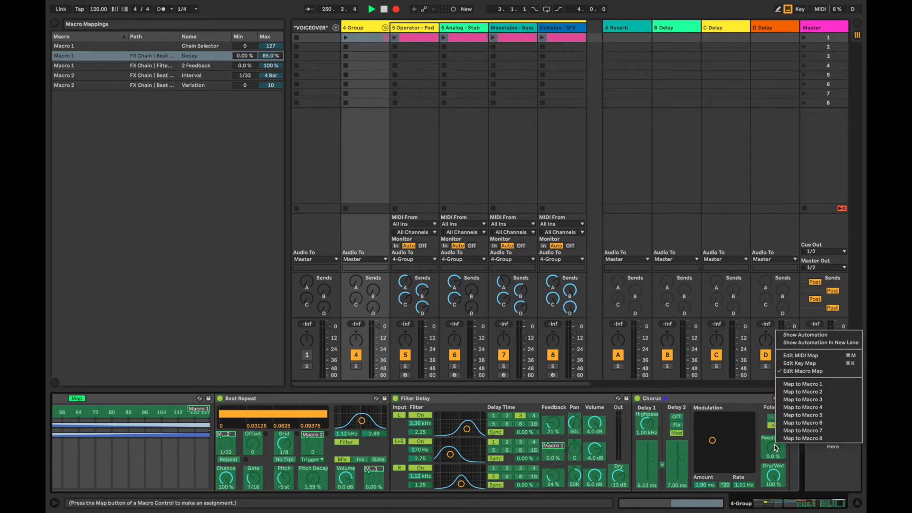
{"action": "left_click", "coordinate": [798, 386]}
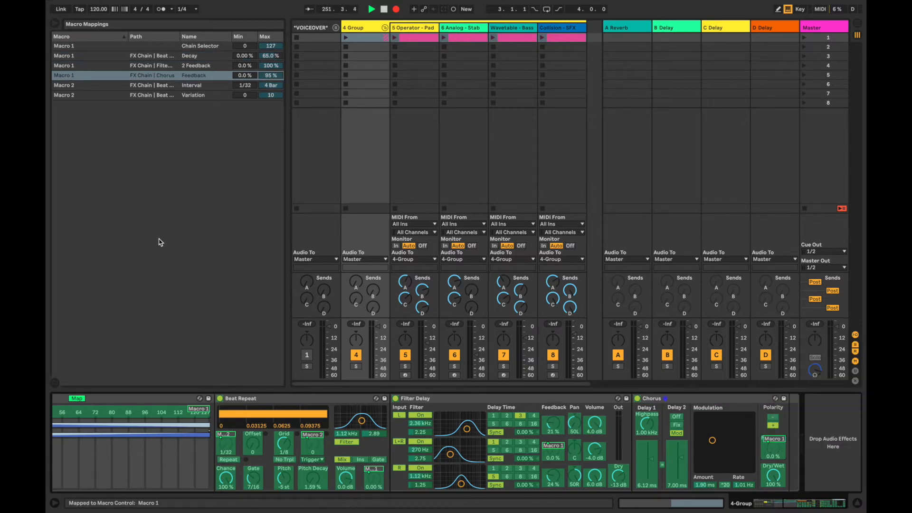
{"action": "left_click", "coordinate": [269, 76]}
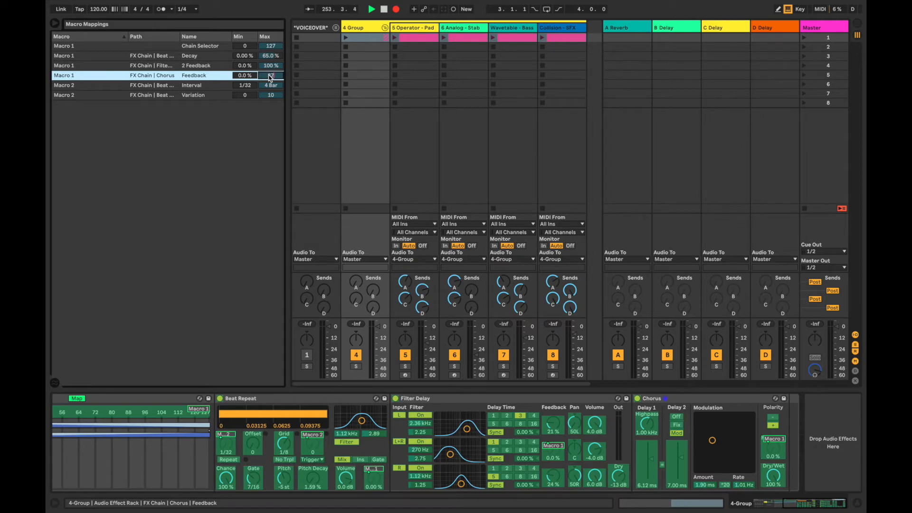
{"action": "key", "text": "Return"}
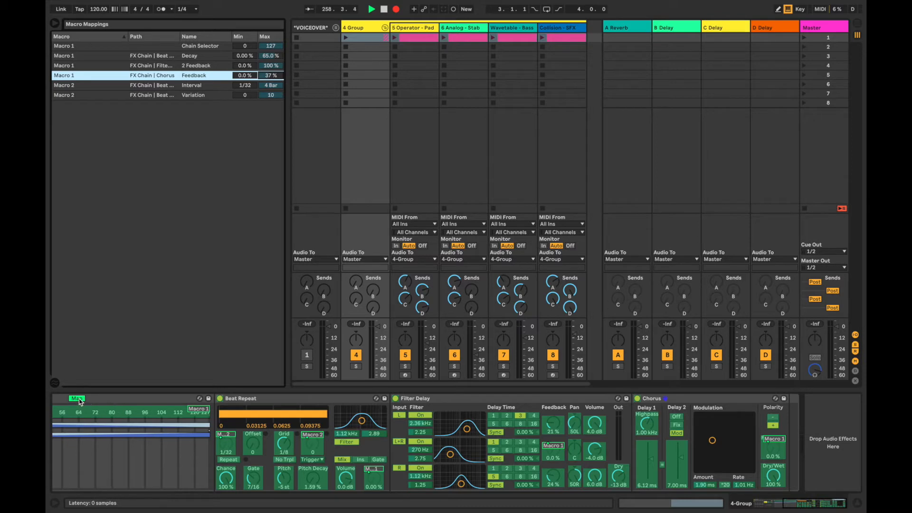
{"action": "left_click", "coordinate": [78, 399]}
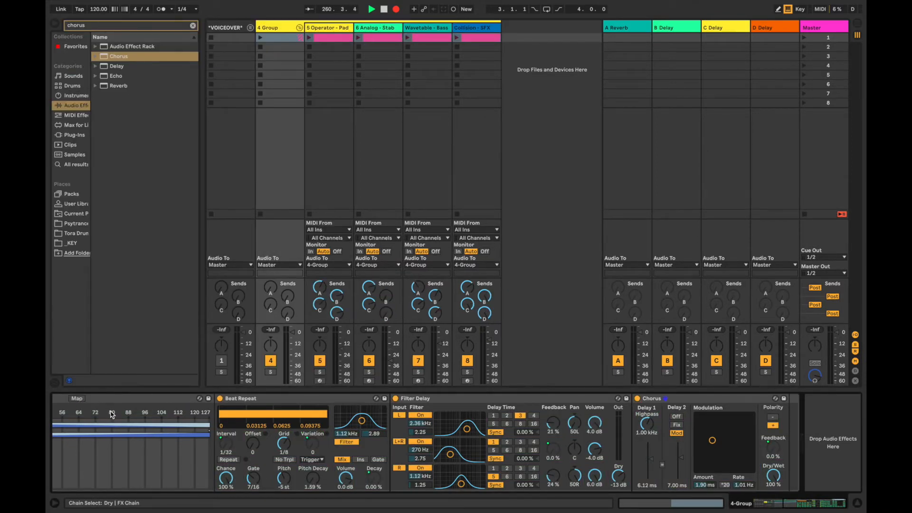
Search Max for Live for "lfo", add the LFO after the rack and hide the rack's chain selector zones.
{"action": "left_click", "coordinate": [312, 443]}
{"action": "left_click", "coordinate": [80, 129]}
{"action": "left_click", "coordinate": [193, 25]}
{"action": "type", "text": "lfo"}
{"action": "left_click_drag", "start_coordinate": [124, 58], "coordinate": [806, 450]}
{"action": "scroll", "coordinate": [224, 450], "scroll_direction": "left", "scroll_amount": 10}
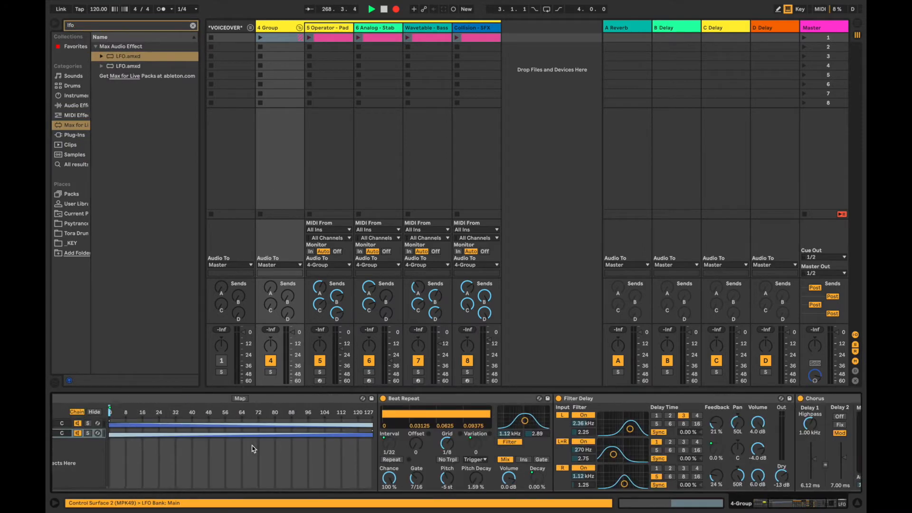
{"action": "left_click", "coordinate": [271, 412]}
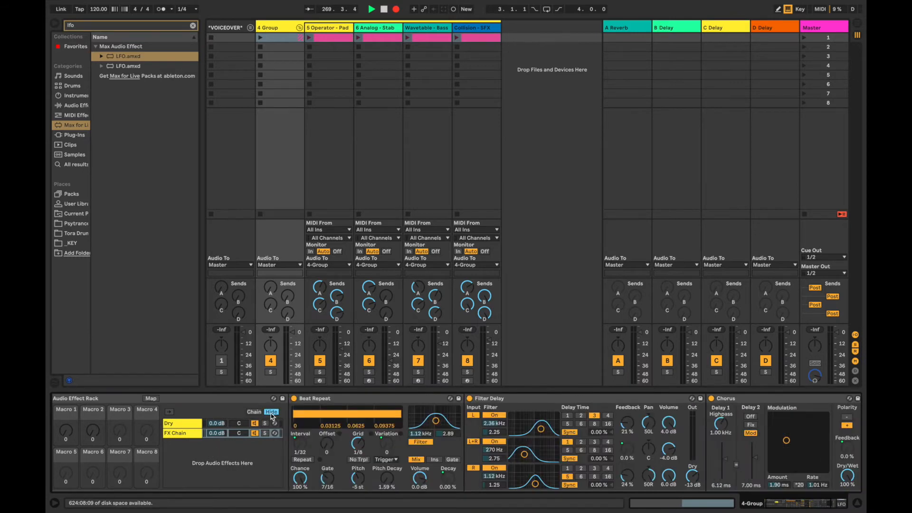
Switch the LFO's rate to tempo-synced note values and set it to 16.
{"action": "scroll", "coordinate": [393, 432], "scroll_direction": "right", "scroll_amount": 5}
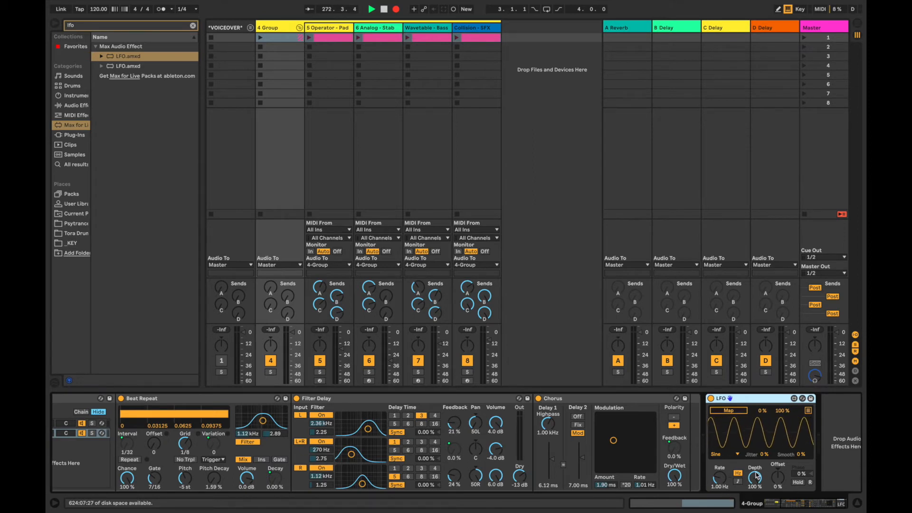
{"action": "left_click", "coordinate": [738, 481]}
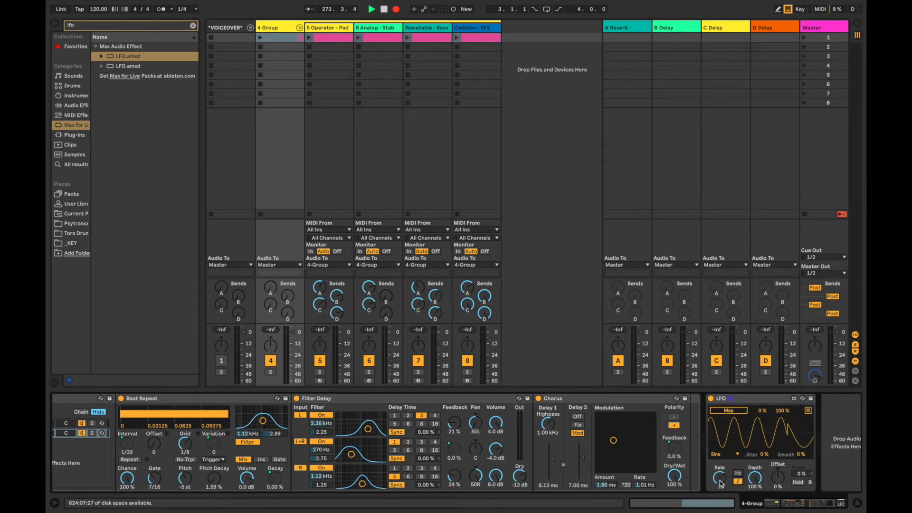
{"action": "left_click_drag", "start_coordinate": [716, 489], "coordinate": [716, 474]}
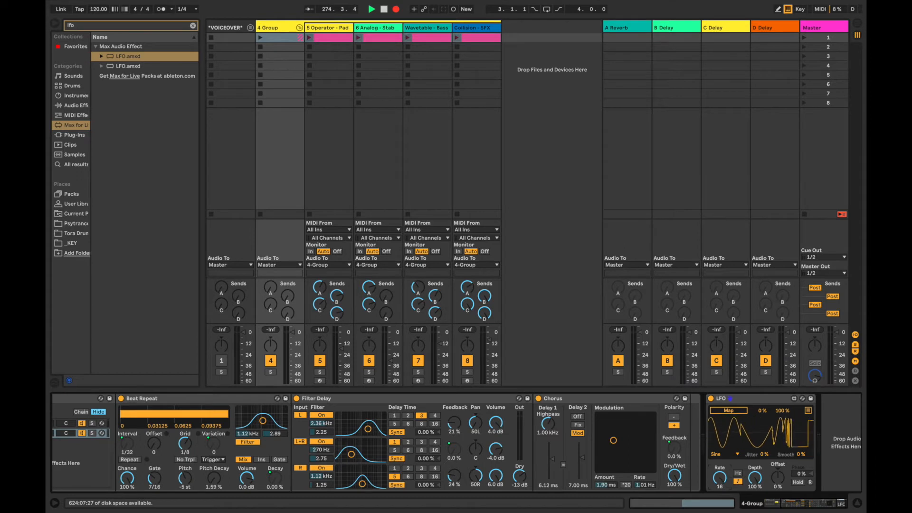
Open the LFO's multi-map view and map the LFO to the rack's Macro 1 and Macro 2.
{"action": "left_click", "coordinate": [734, 411]}
{"action": "left_click", "coordinate": [809, 411]}
{"action": "scroll", "coordinate": [671, 422], "scroll_direction": "left", "scroll_amount": 5}
{"action": "left_click", "coordinate": [81, 431]}
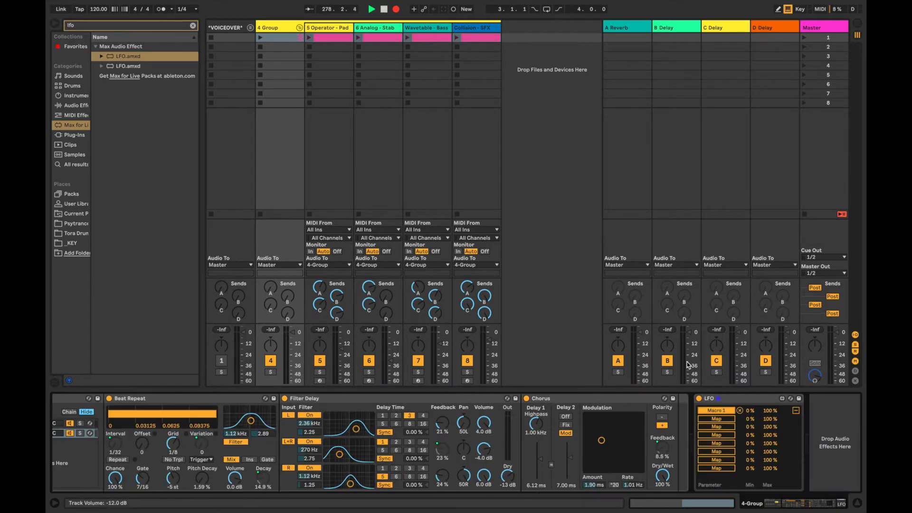
{"action": "left_click", "coordinate": [713, 420]}
{"action": "scroll", "coordinate": [713, 420], "scroll_direction": "left", "scroll_amount": 5}
{"action": "left_click", "coordinate": [107, 433]}
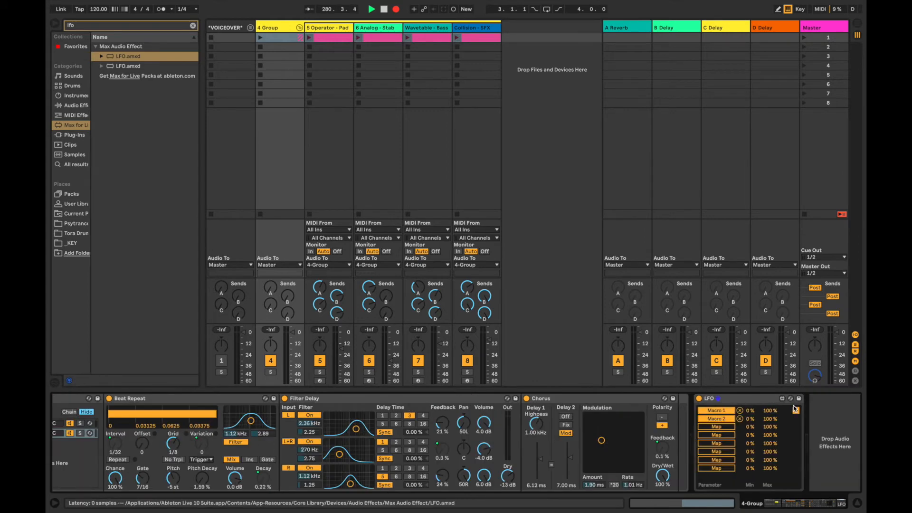
Set the maximum of the LFO's Macro 2 mapping to 50 %.
{"action": "type", "text": "5"}
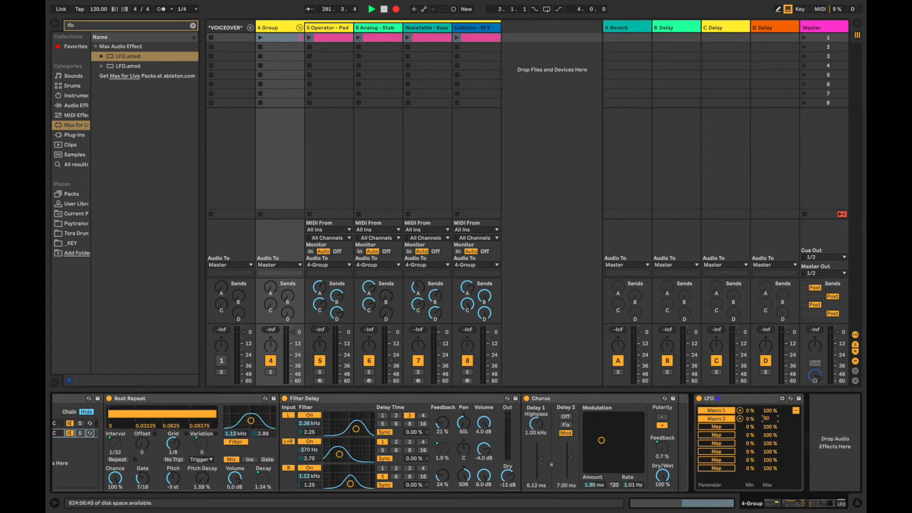
{"action": "type", "text": "0"}
{"action": "left_click", "coordinate": [829, 433]}
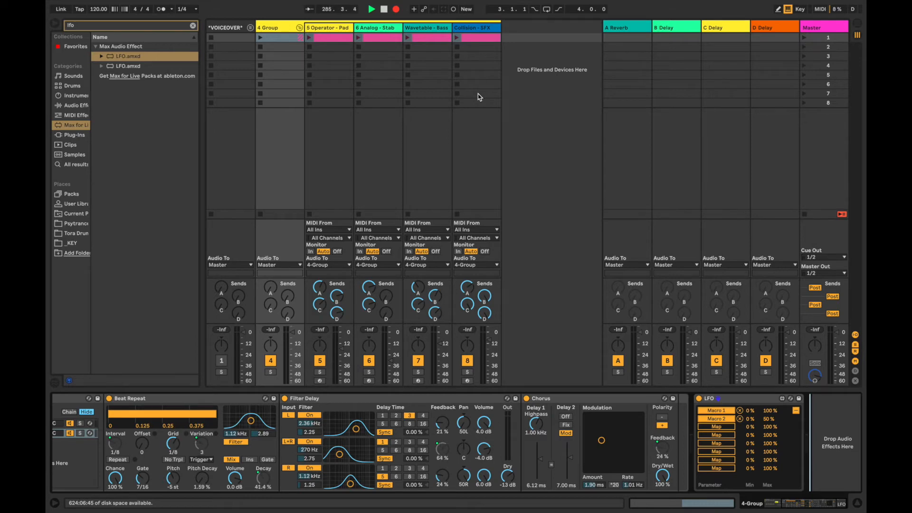
Clear the browser search and add an empty Drum Rack from the Drums category as a new track.
{"action": "left_click", "coordinate": [193, 25]}
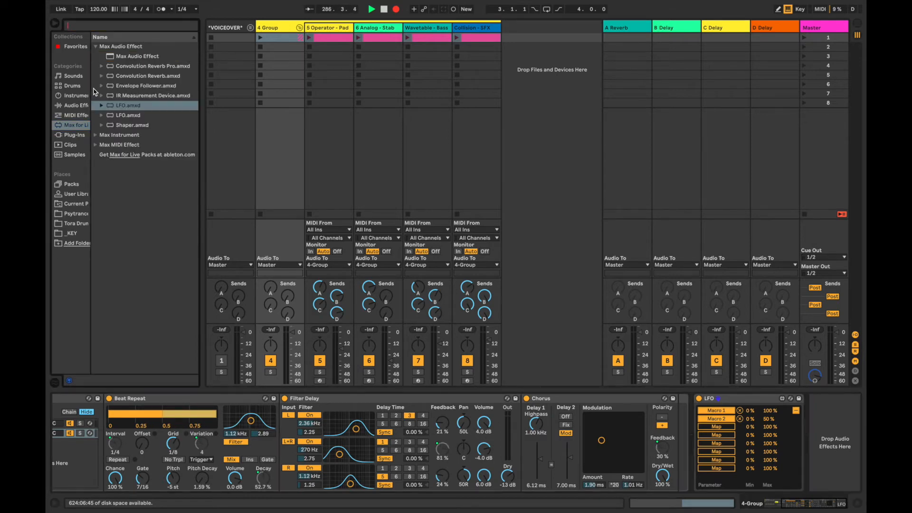
{"action": "left_click", "coordinate": [80, 86]}
{"action": "left_click_drag", "start_coordinate": [114, 56], "coordinate": [529, 40]}
{"action": "left_click", "coordinate": [530, 29]}
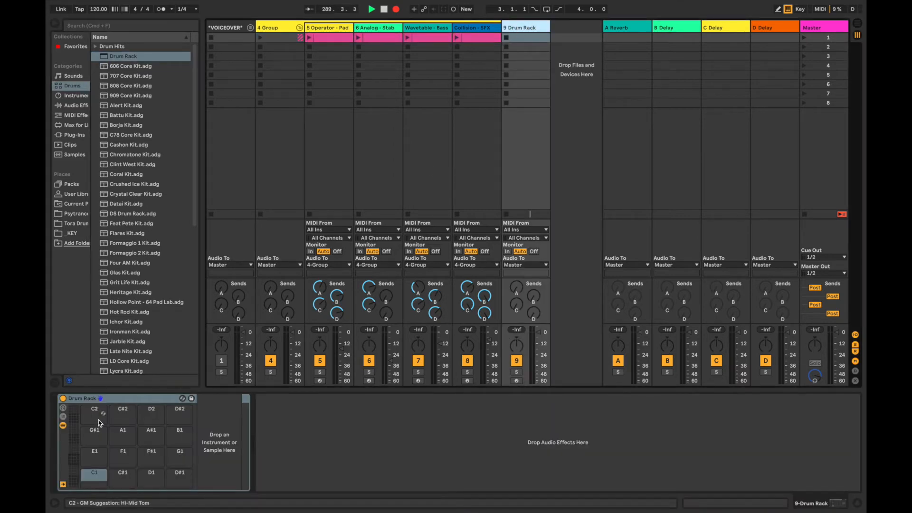
Search all results for "bd club" and load HK BD Club 006.wav onto the Drum Rack's C1 pad.
{"action": "left_click", "coordinate": [92, 477]}
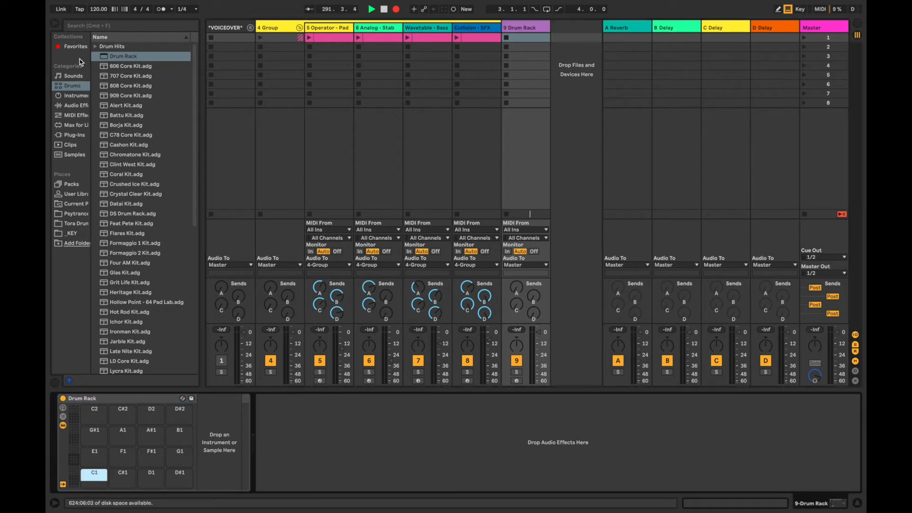
{"action": "left_click", "coordinate": [104, 26]}
{"action": "type", "text": "bd club"}
{"action": "left_click", "coordinate": [76, 165]}
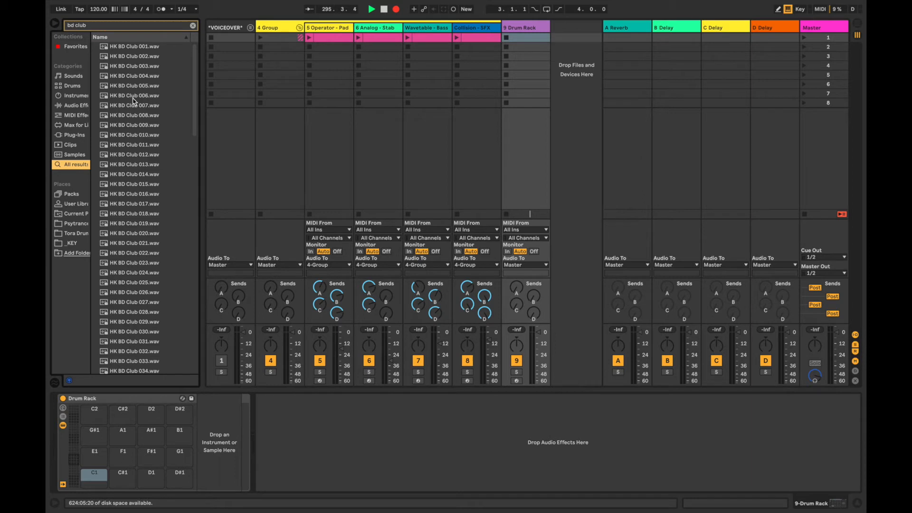
{"action": "left_click_drag", "start_coordinate": [135, 97], "coordinate": [95, 483]}
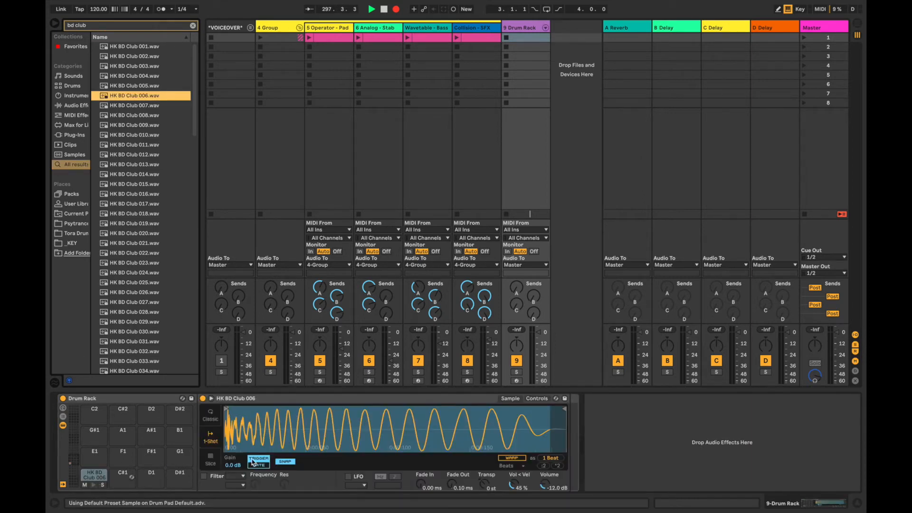
Create a MIDI clip in the Drum Rack track's first slot with a loop length of 4 bars.
{"action": "double_click", "coordinate": [526, 40]}
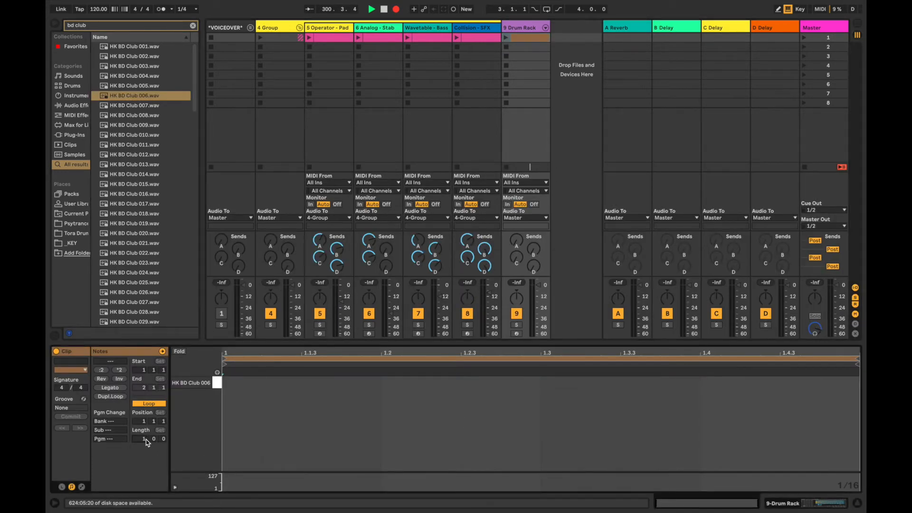
{"action": "key", "text": "Return"}
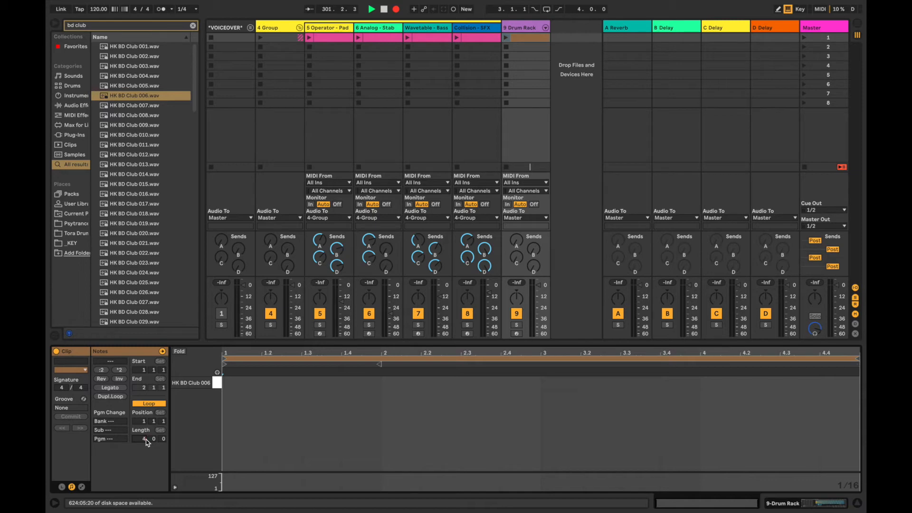
Place kick notes at 1.1.1, 1.2.3, 3.1.1, 3.2.3 and 4.4.3 in the Drum Rack clip.
{"action": "double_click", "coordinate": [227, 384]}
{"action": "scroll", "coordinate": [335, 416], "scroll_direction": "up", "scroll_amount": 5}
{"action": "scroll", "coordinate": [335, 416], "scroll_direction": "left", "scroll_amount": 5}
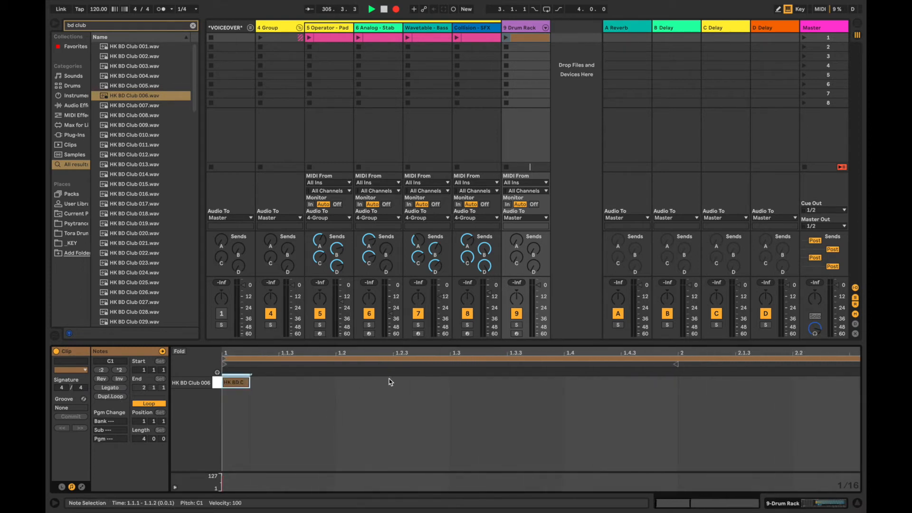
{"action": "double_click", "coordinate": [401, 386]}
{"action": "scroll", "coordinate": [401, 386], "scroll_direction": "right", "scroll_amount": 6}
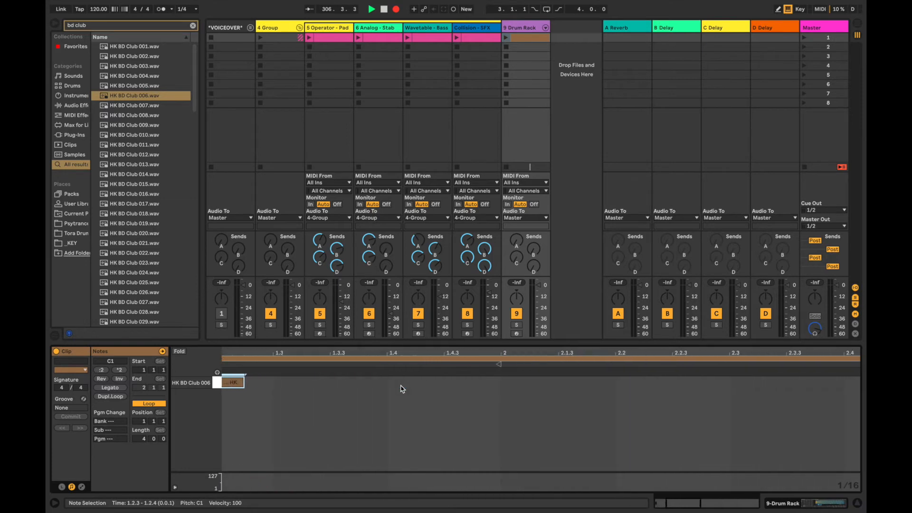
{"action": "scroll", "coordinate": [401, 389], "scroll_direction": "right", "scroll_amount": 6}
{"action": "left_click", "coordinate": [510, 384]}
{"action": "double_click", "coordinate": [510, 384]}
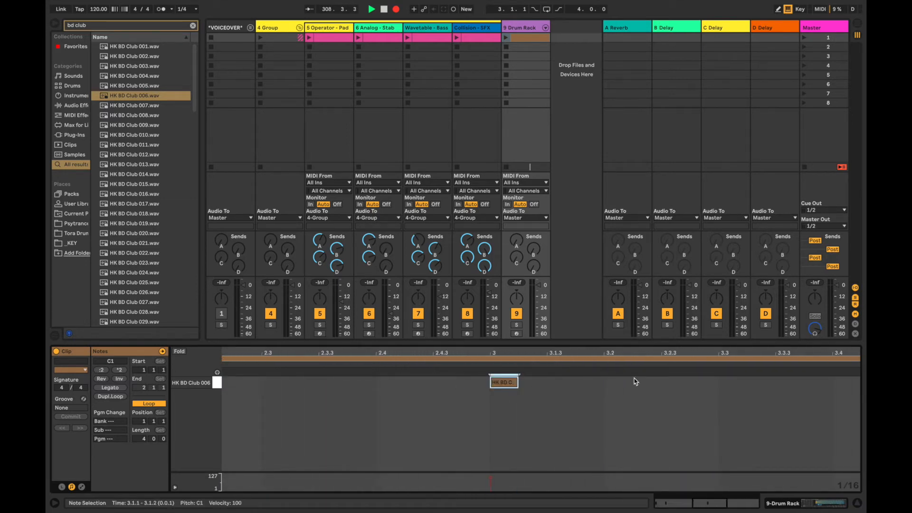
{"action": "scroll", "coordinate": [654, 385], "scroll_direction": "right", "scroll_amount": 2}
{"action": "double_click", "coordinate": [583, 383]}
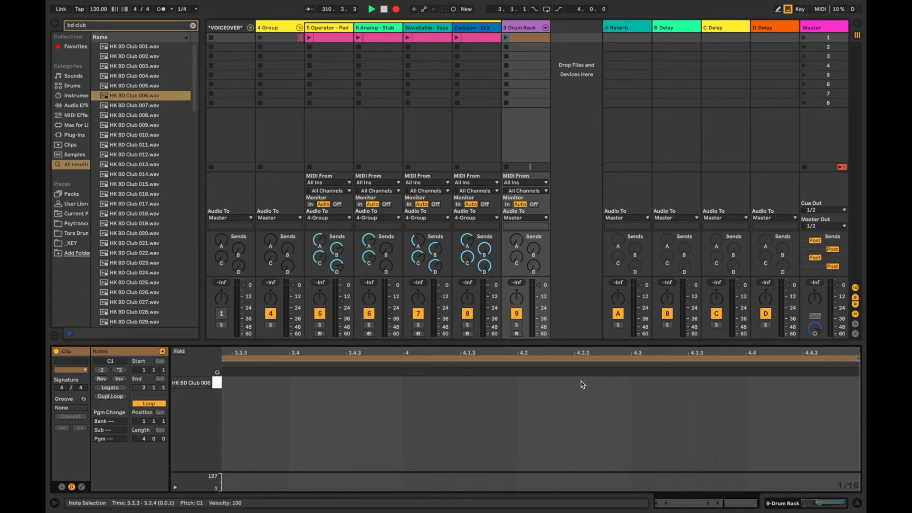
{"action": "double_click", "coordinate": [812, 388]}
{"action": "scroll", "coordinate": [505, 412], "scroll_direction": "down", "scroll_amount": 5}
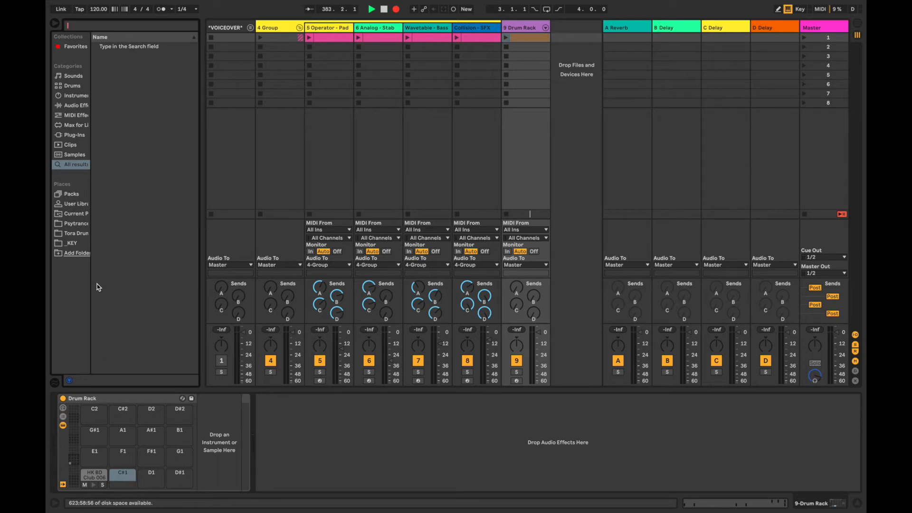
Search all results for "hh cl 001" and load HK HH CL 001.wav onto the Drum Rack's C#1 pad.
{"action": "type", "text": "hh"}
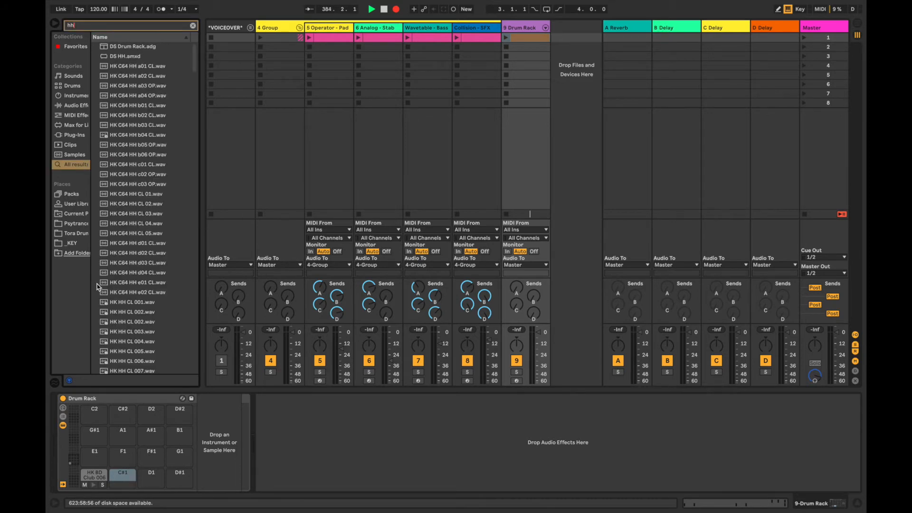
{"action": "type", "text": " cl 001"}
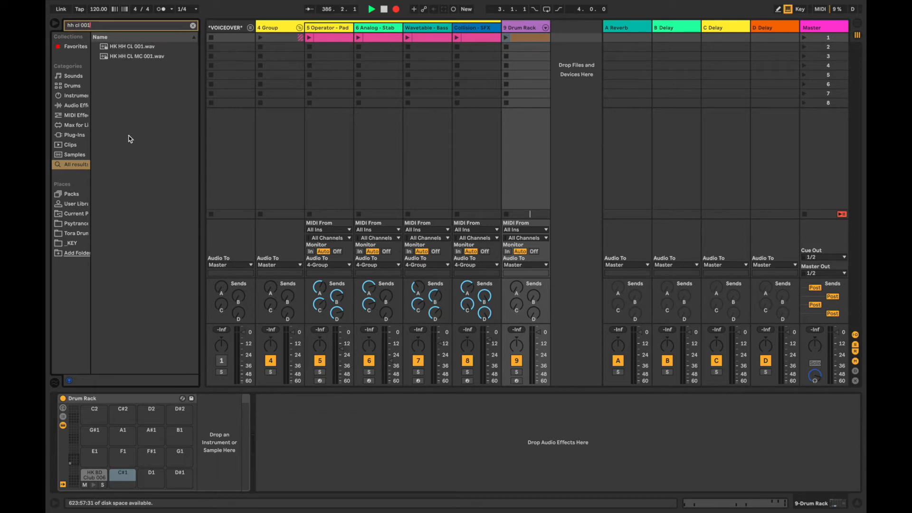
{"action": "left_click_drag", "start_coordinate": [141, 48], "coordinate": [122, 474]}
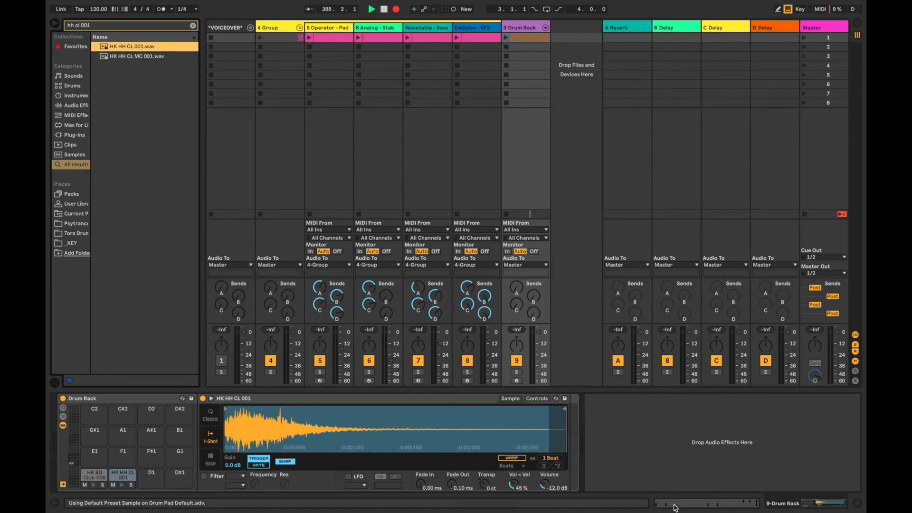
Add closed hi-hat notes at 1.1.3 and 1.2.3 in the Drum Rack clip and lower the second note's velocity to 70.
{"action": "left_click", "coordinate": [673, 507]}
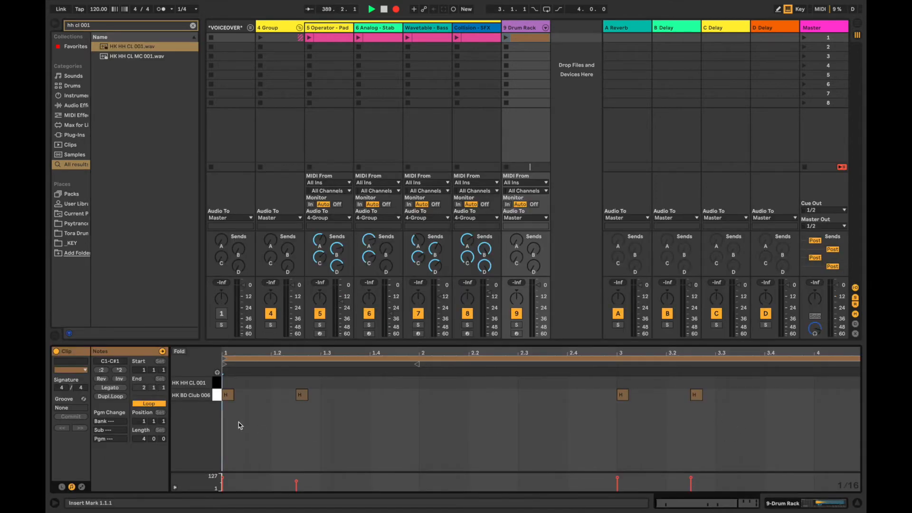
{"action": "left_click", "coordinate": [227, 383]}
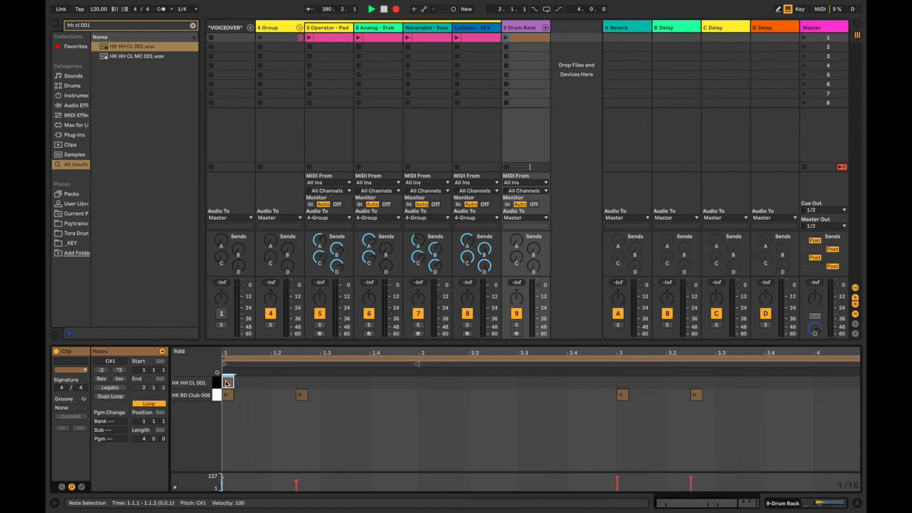
{"action": "double_click", "coordinate": [227, 383]}
{"action": "scroll", "coordinate": [226, 383], "scroll_direction": "up", "scroll_amount": 5}
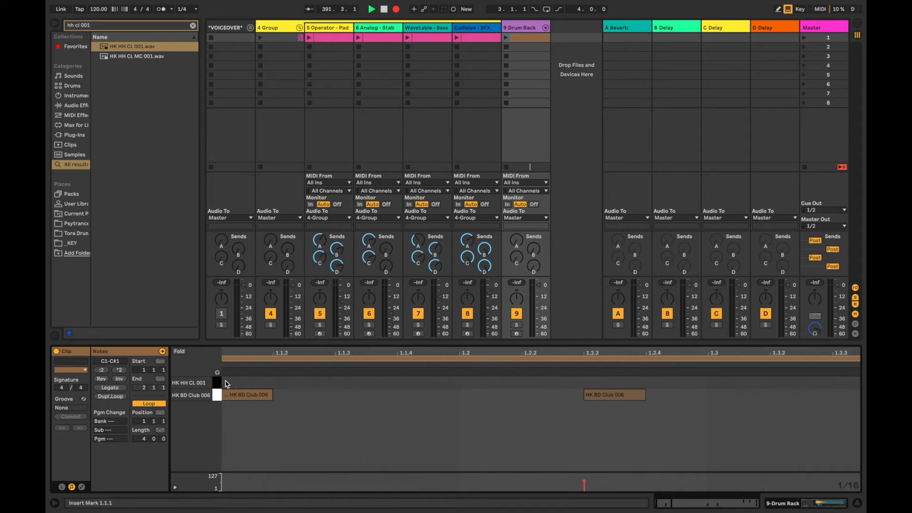
{"action": "left_click", "coordinate": [357, 382]}
{"action": "scroll", "coordinate": [357, 383], "scroll_direction": "right", "scroll_amount": 5}
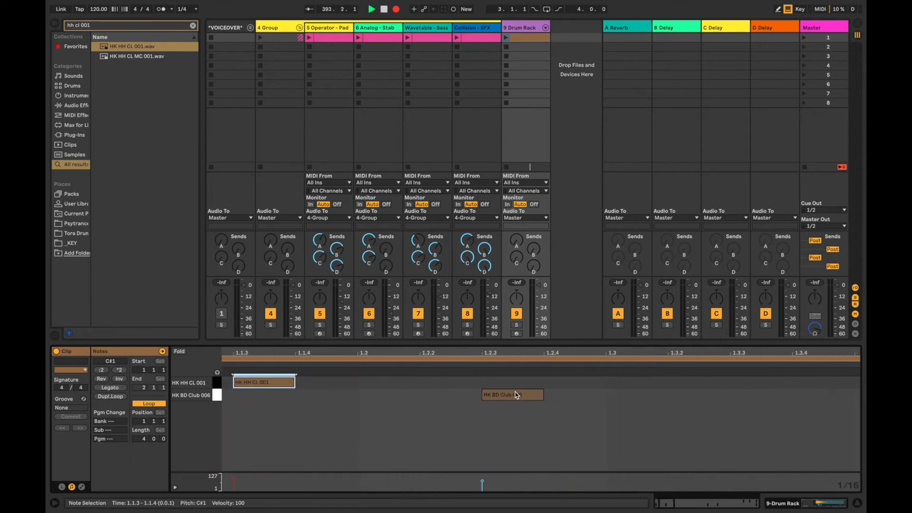
{"action": "left_click", "coordinate": [512, 384]}
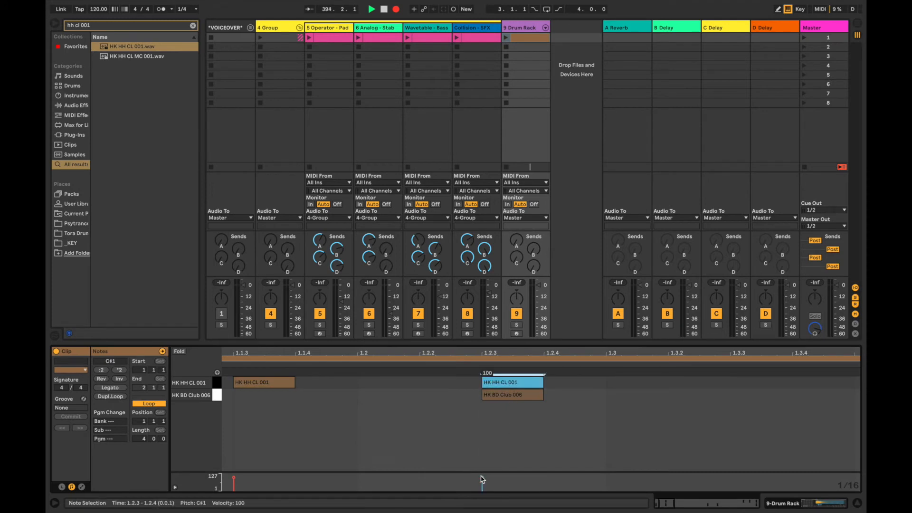
{"action": "left_click_drag", "start_coordinate": [482, 480], "coordinate": [483, 492]}
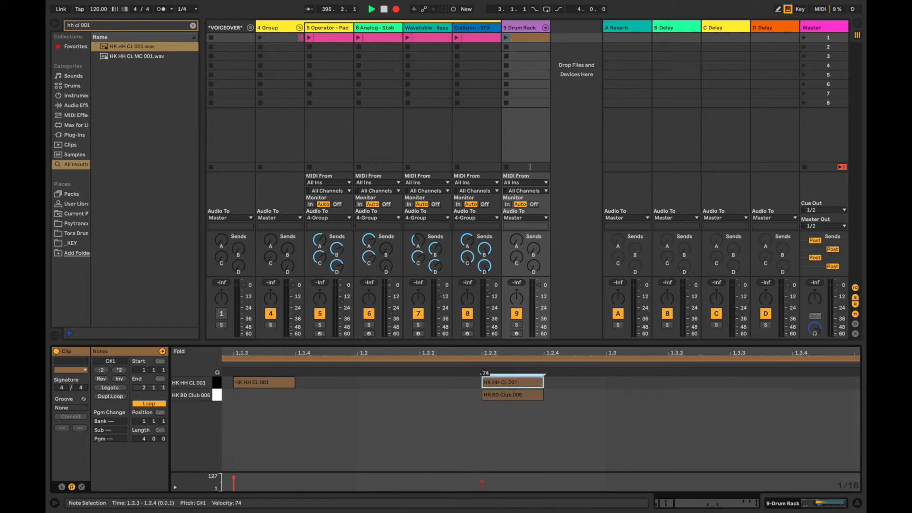
{"action": "scroll", "coordinate": [417, 430], "scroll_direction": "down", "scroll_amount": 10}
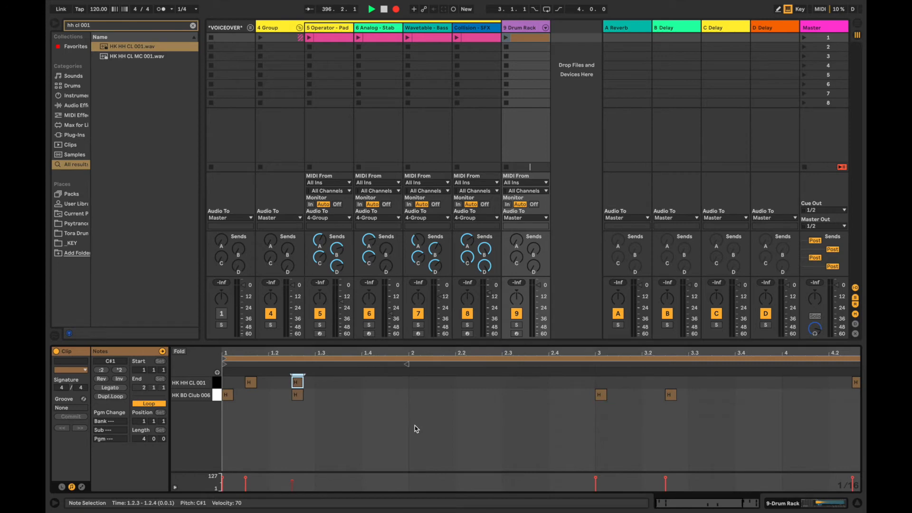
Duplicate the two-note hi-hat pattern every two beats through the end of bar 4, with nothing beyond the loop.
{"action": "left_click", "coordinate": [225, 386]}
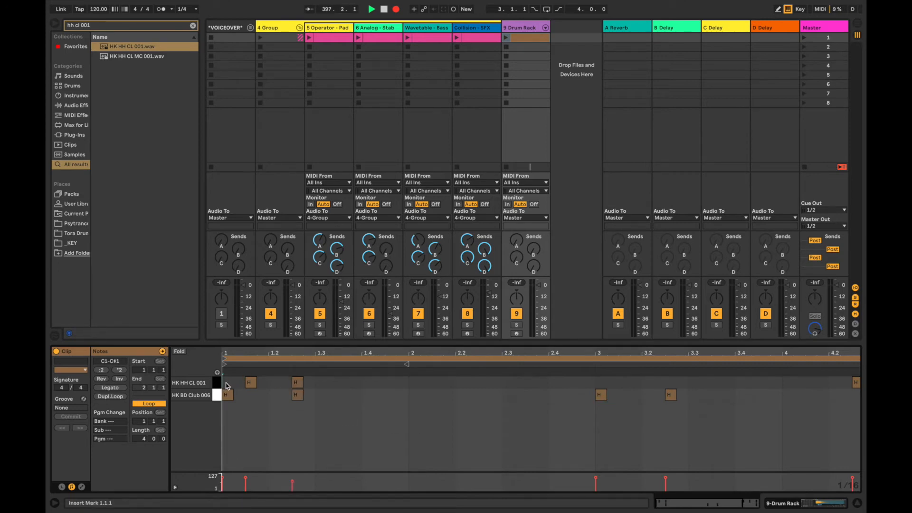
{"action": "left_click", "coordinate": [311, 386], "text": "shift"}
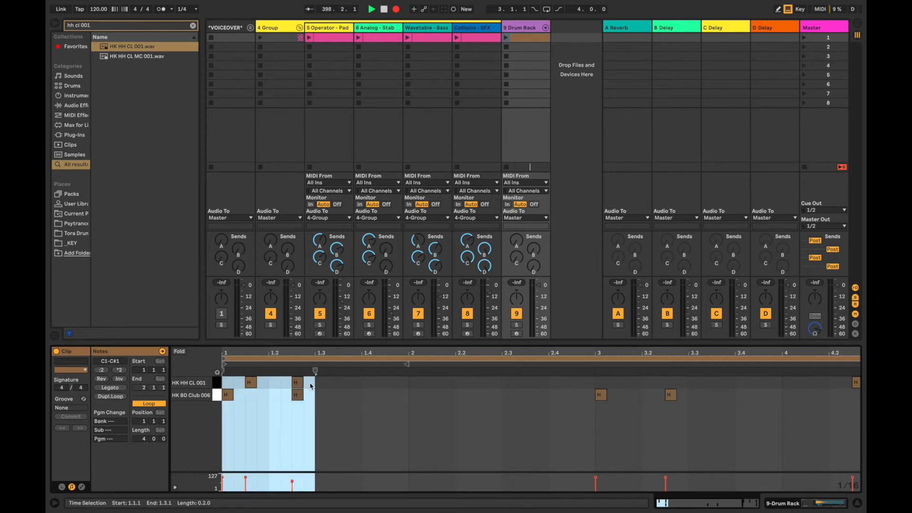
{"action": "left_click", "coordinate": [250, 383]}
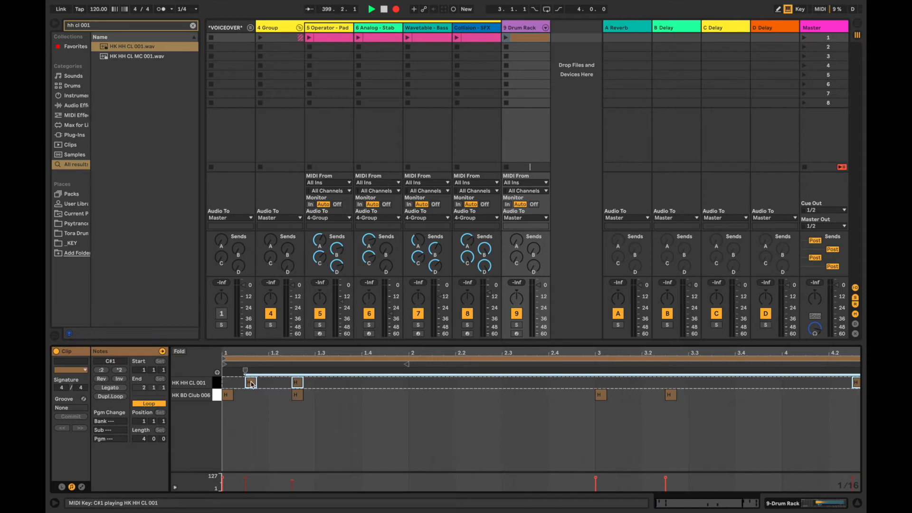
{"action": "left_click_drag", "start_coordinate": [311, 384], "coordinate": [220, 386]}
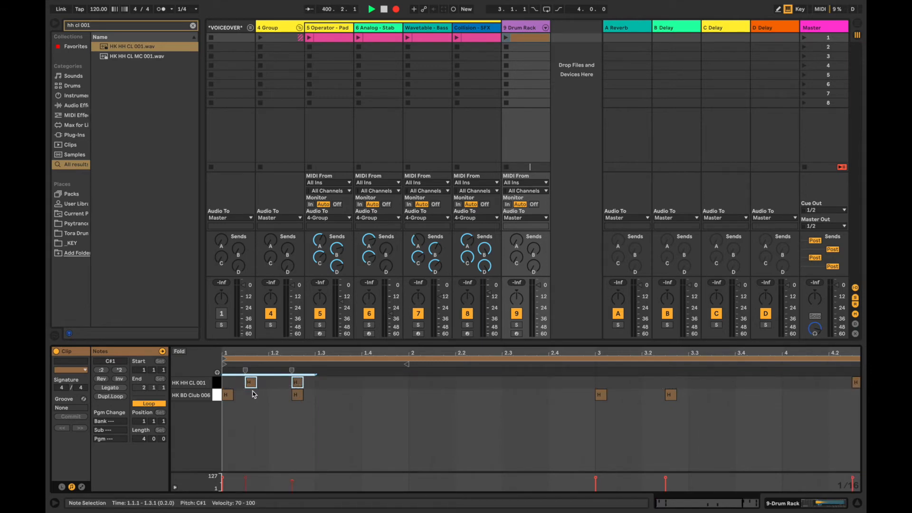
{"action": "key", "text": "ctrl+d"}
{"action": "key", "text": "ctrl+d"}
{"action": "key", "text": "ctrl+d"}
{"action": "key", "text": "ctrl+d"}
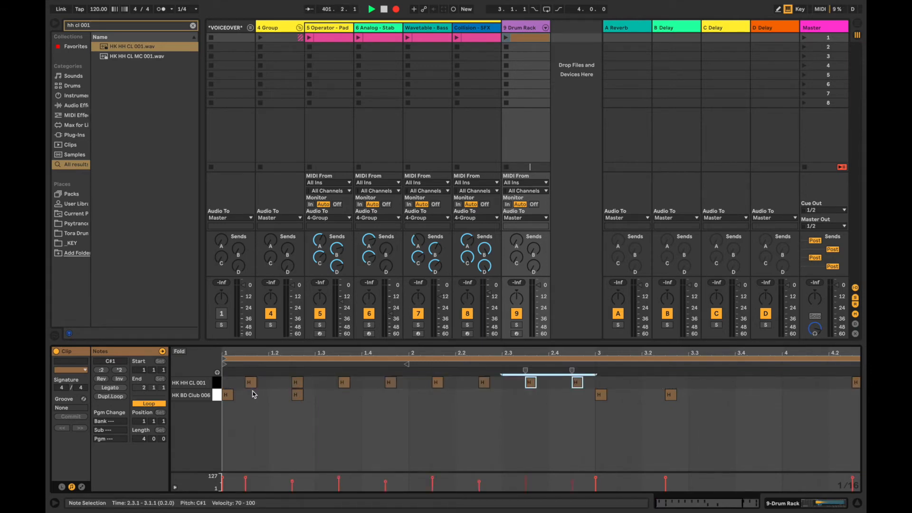
{"action": "key", "text": "ctrl+d"}
{"action": "key", "text": "ctrl+d"}
{"action": "key", "text": "ctrl+d"}
{"action": "key", "text": "ctrl+d"}
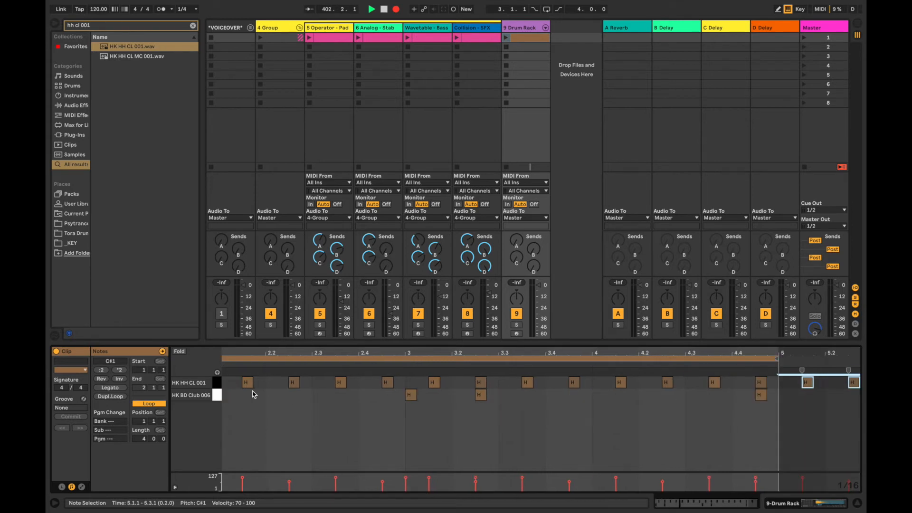
{"action": "key", "text": "ctrl+z"}
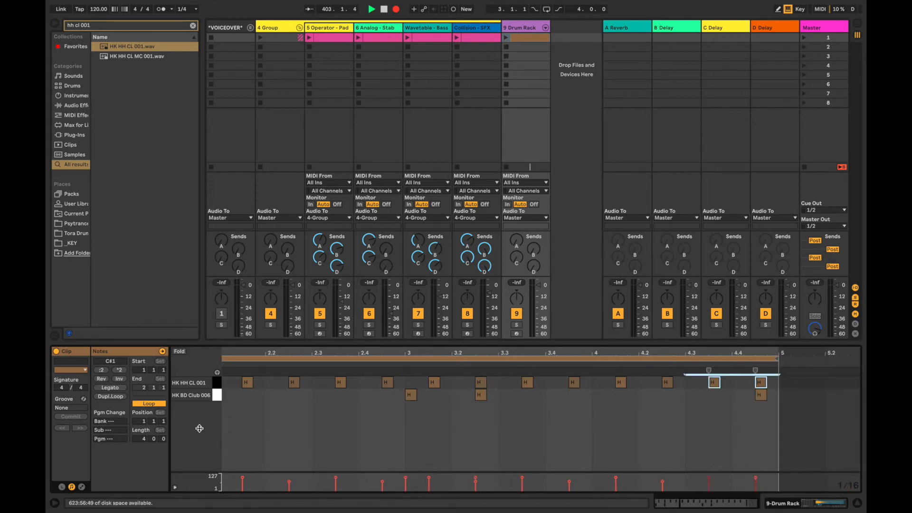
{"action": "scroll", "coordinate": [223, 430], "scroll_direction": "left", "scroll_amount": 5}
{"action": "left_click", "coordinate": [231, 429]}
{"action": "key", "text": "minus"}
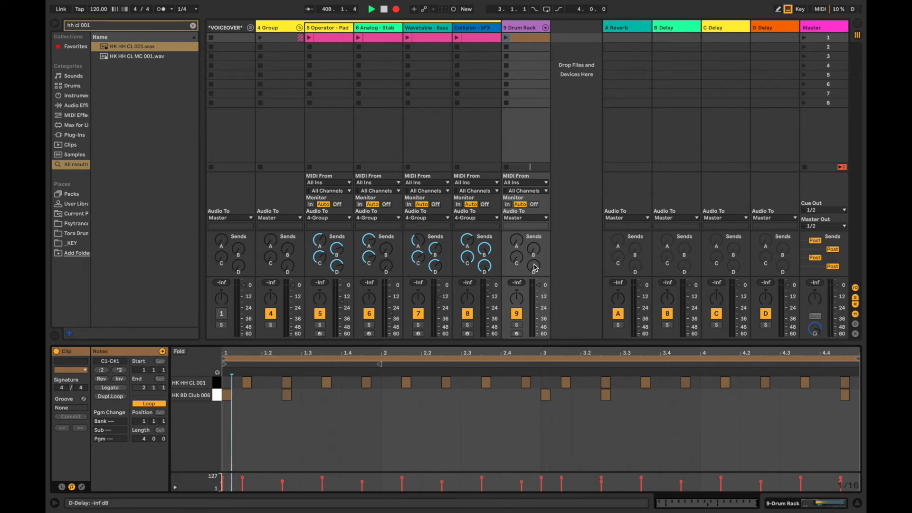
Raise the Drum Rack track's C and D Delay sends to 0 dB and set its volume to -18 dB while its clip plays.
{"action": "left_click_drag", "start_coordinate": [514, 266], "coordinate": [514, 224]}
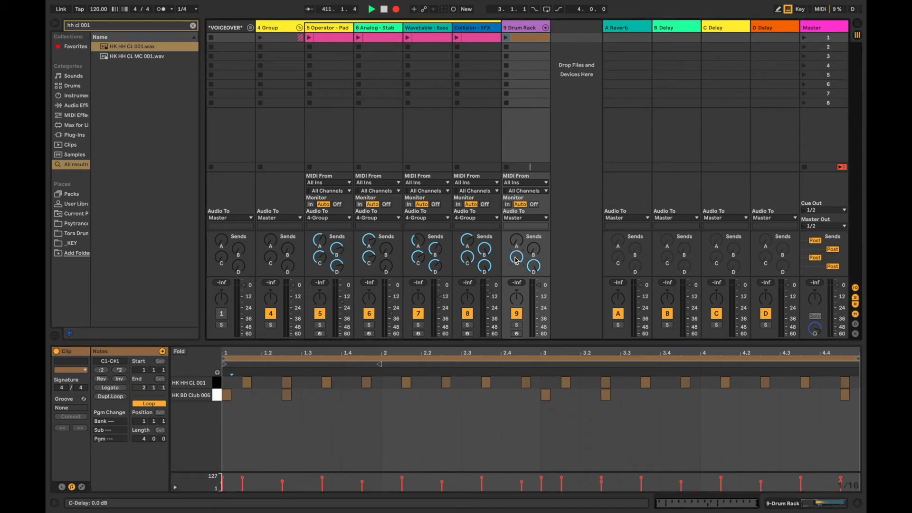
{"action": "left_click_drag", "start_coordinate": [538, 285], "coordinate": [538, 303]}
{"action": "left_click", "coordinate": [506, 38]}
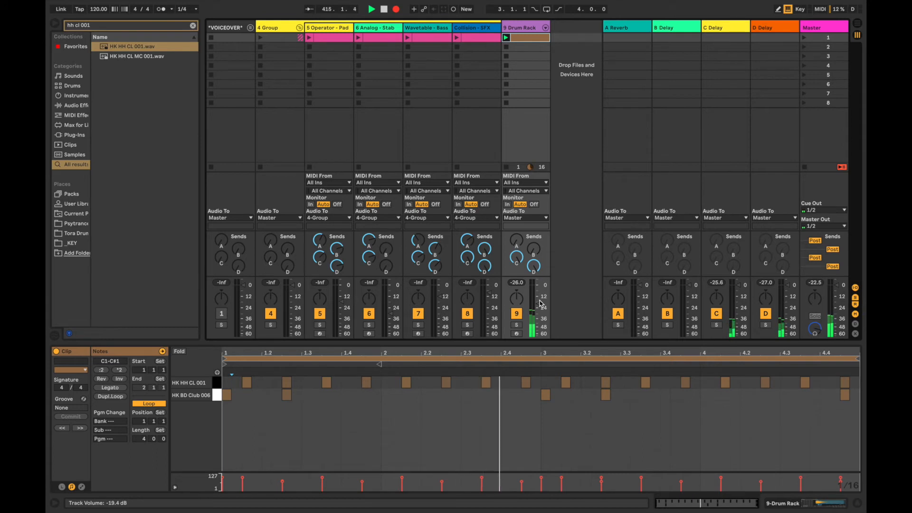
{"action": "left_click_drag", "start_coordinate": [540, 307], "coordinate": [539, 290]}
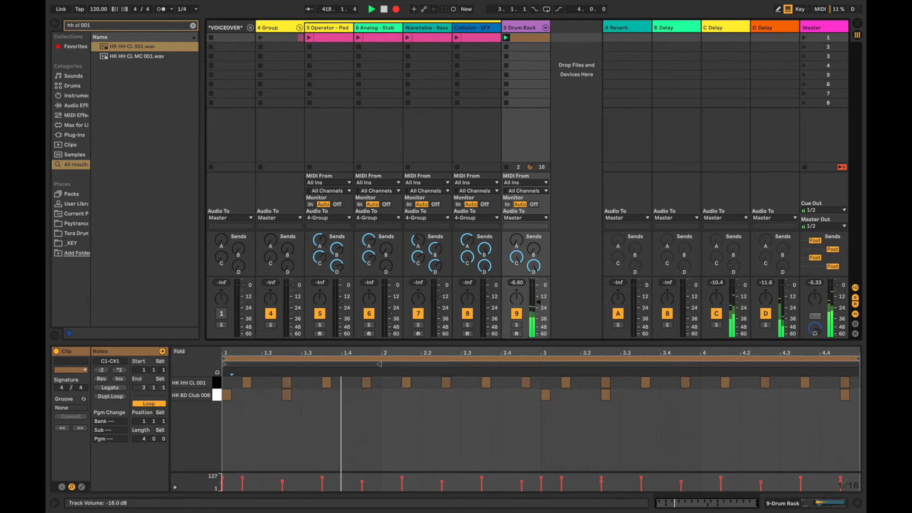
Audition scene 1 with all tracks and set the Collision - SFX track's volume to -11 dB.
{"action": "left_click", "coordinate": [804, 40]}
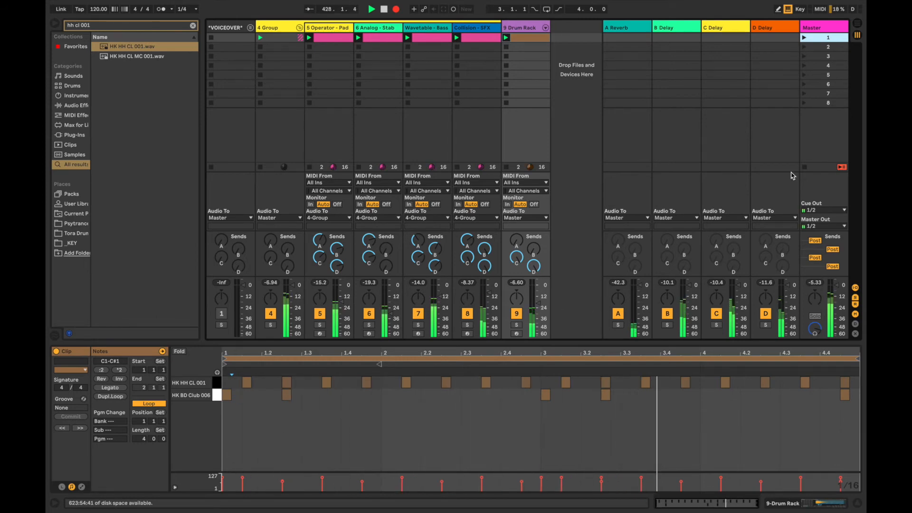
{"action": "left_click", "coordinate": [804, 168]}
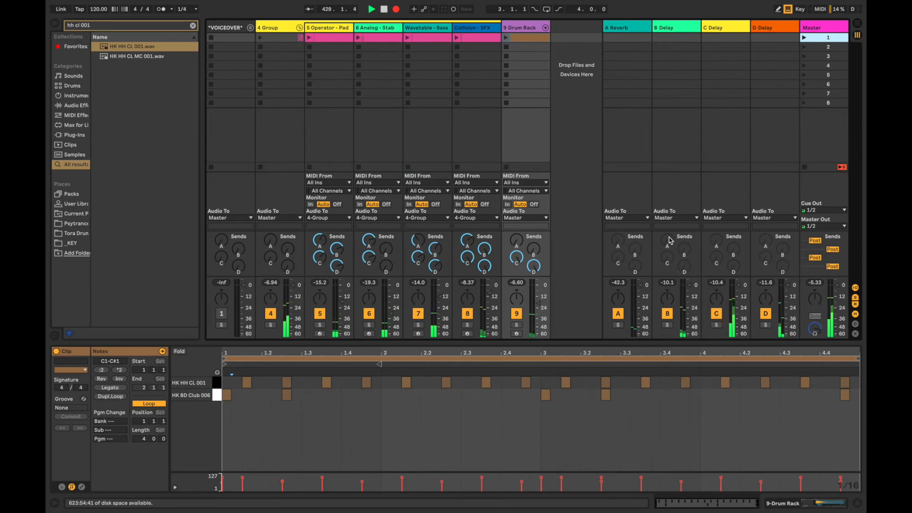
{"action": "left_click_drag", "start_coordinate": [491, 294], "coordinate": [491, 297]}
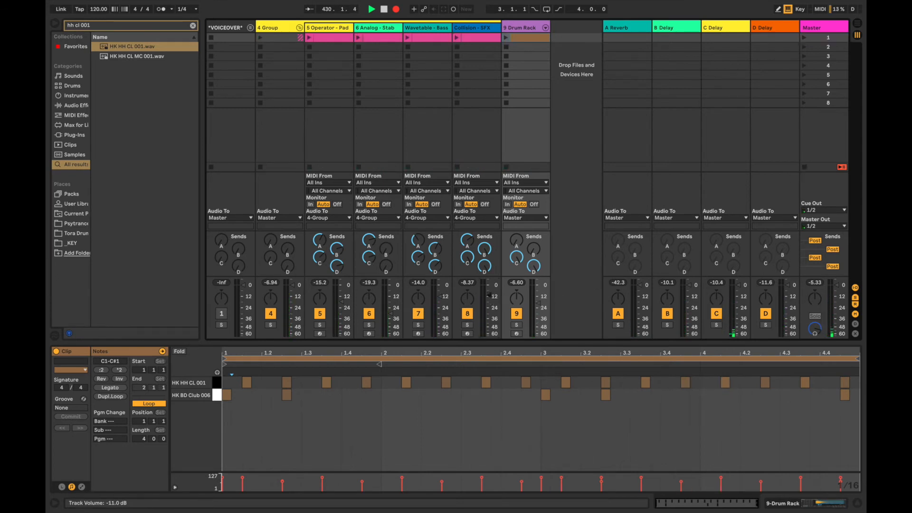
Search all results for "sn flam 01" and load HK SN Flam 01.wav onto the Drum Rack's D1 pad.
{"action": "left_click", "coordinate": [810, 504]}
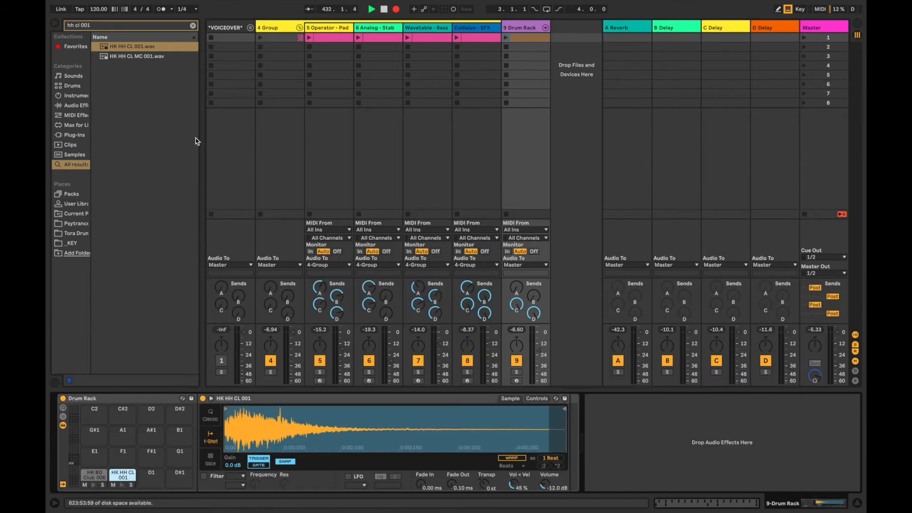
{"action": "left_click", "coordinate": [193, 25]}
{"action": "type", "text": "sn"}
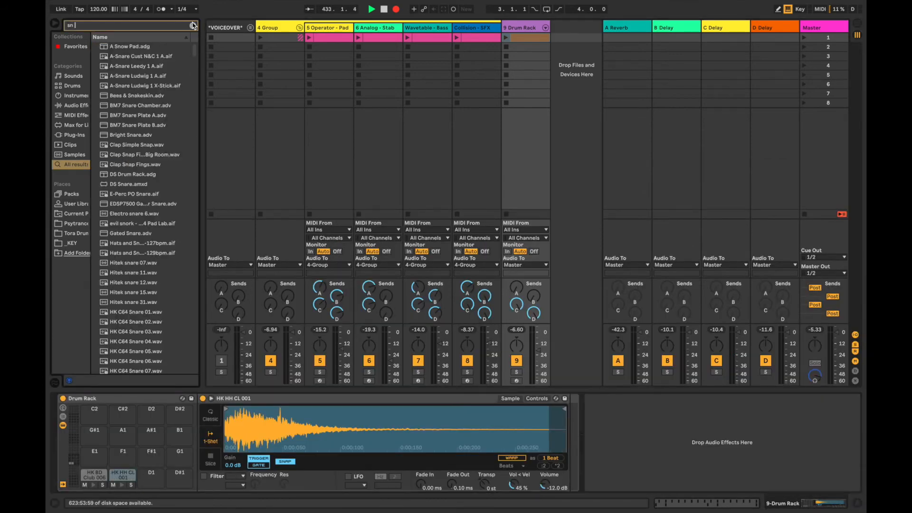
{"action": "type", "text": " flam 01"}
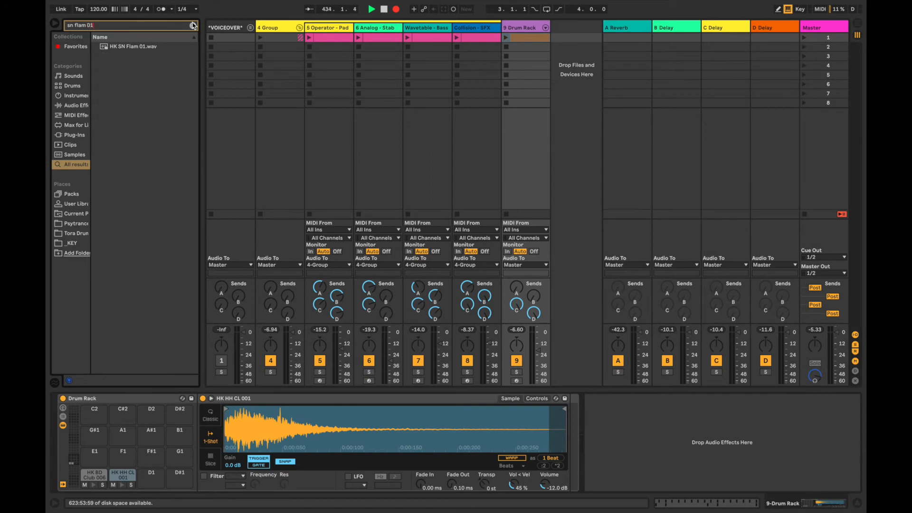
{"action": "left_click_drag", "start_coordinate": [145, 47], "coordinate": [147, 478]}
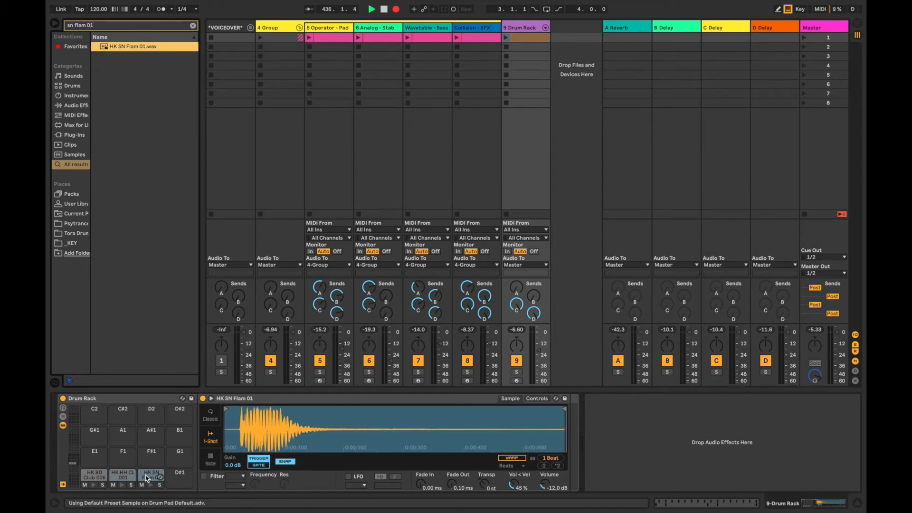
Open the Drum Rack clip for note editing.
{"action": "left_click", "coordinate": [689, 503]}
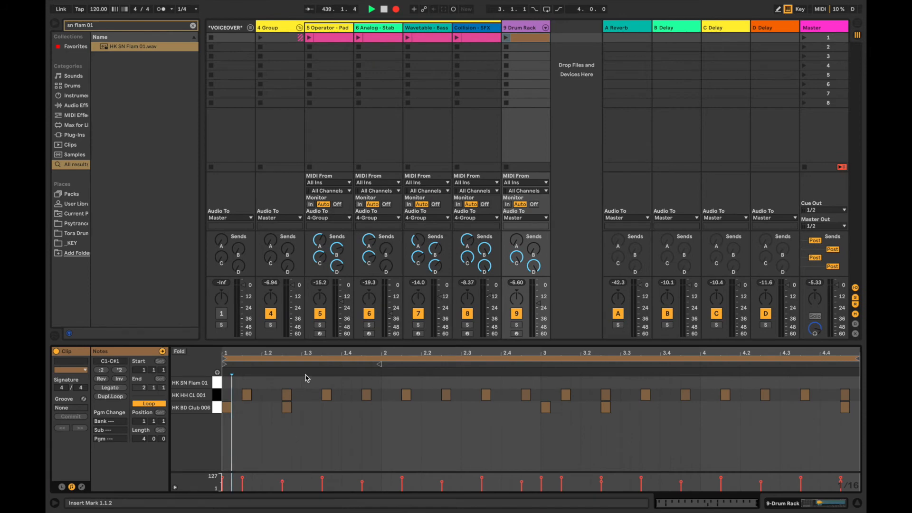
{"action": "scroll", "coordinate": [306, 378], "scroll_direction": "up", "scroll_amount": 3}
{"action": "left_click", "coordinate": [409, 382]}
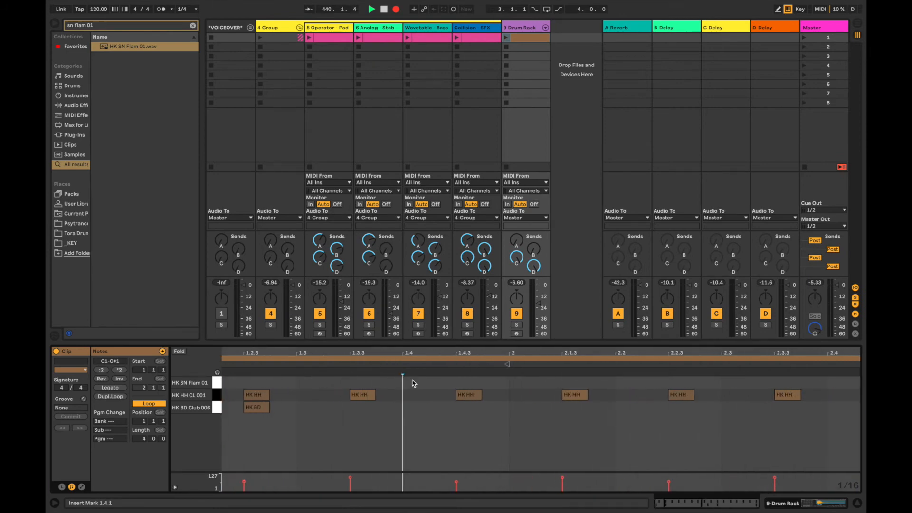
{"action": "double_click", "coordinate": [412, 383]}
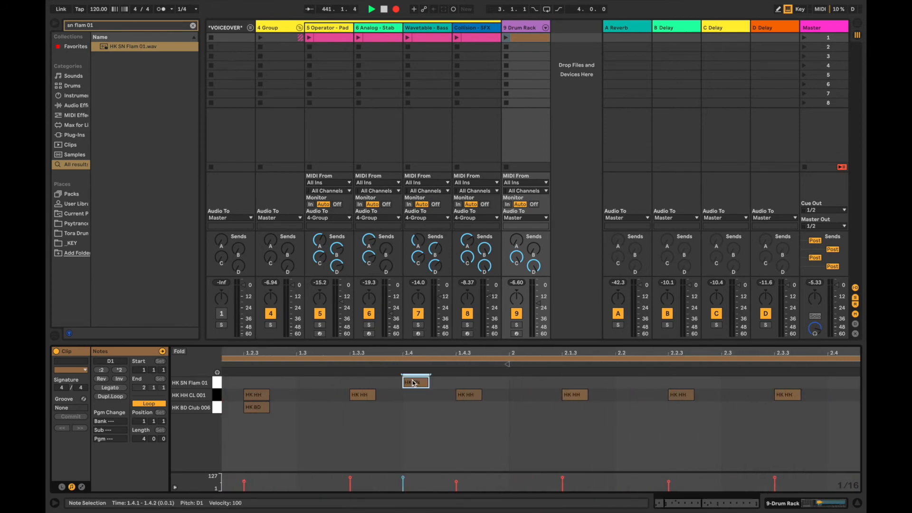
{"action": "double_click", "coordinate": [413, 383]}
Add a sixteenth-note HK SN Flam 01 hit at 1.3.4 in the Drum Rack clip and lower its velocity.
{"action": "scroll", "coordinate": [374, 380], "scroll_direction": "up", "scroll_amount": 3}
{"action": "left_click", "coordinate": [386, 380]}
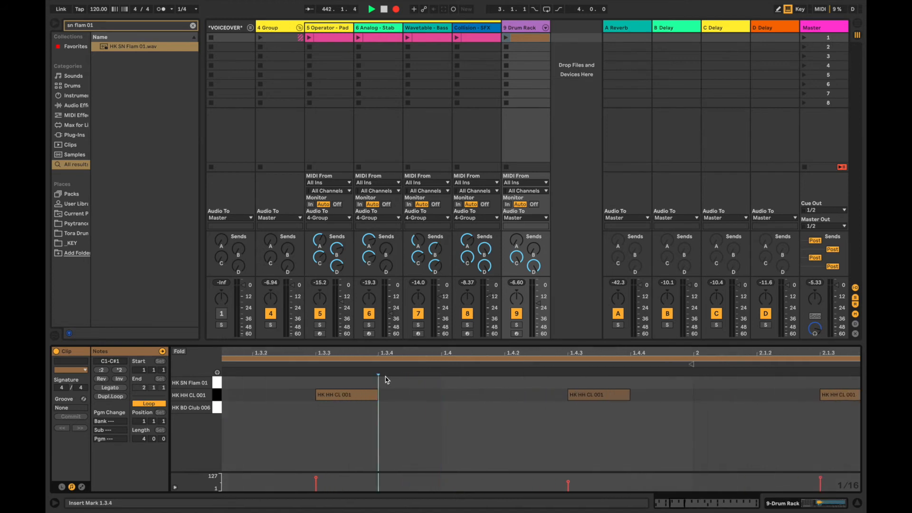
{"action": "double_click", "coordinate": [386, 382]}
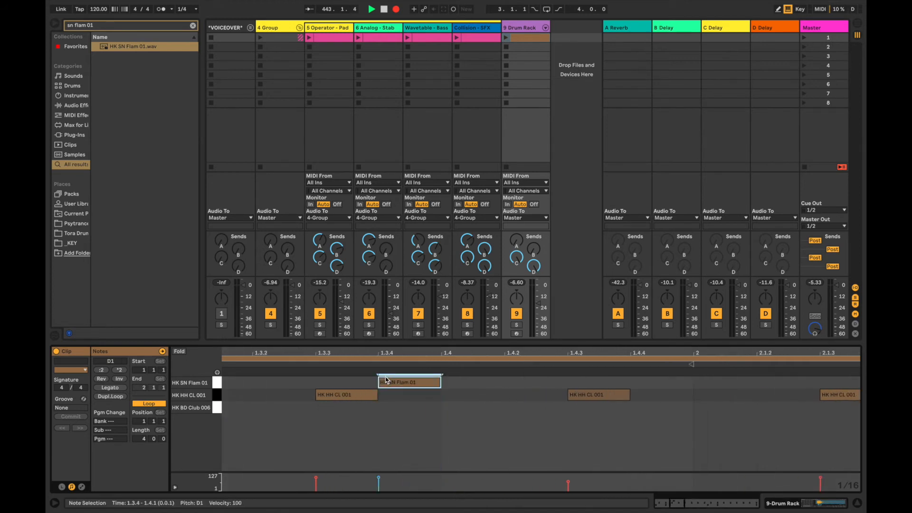
{"action": "scroll", "coordinate": [385, 380], "scroll_direction": "down", "scroll_amount": 3}
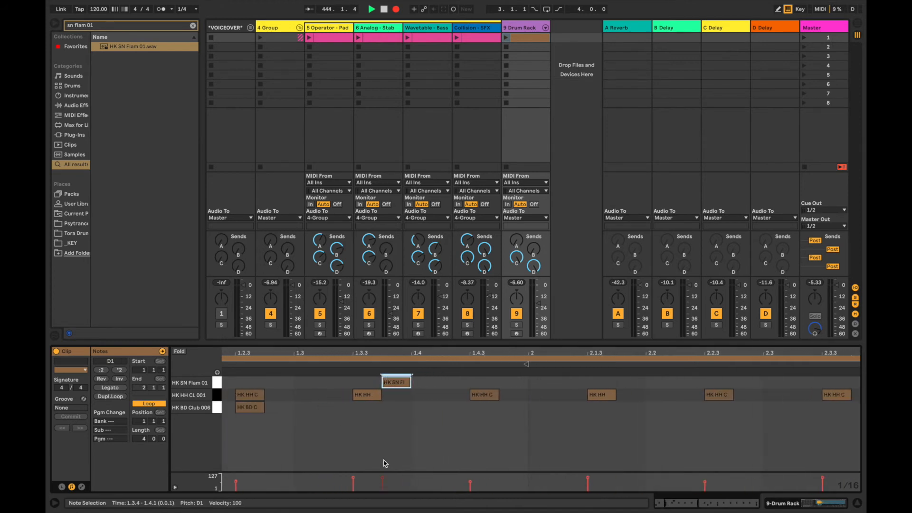
{"action": "left_click_drag", "start_coordinate": [383, 479], "coordinate": [383, 486]}
Trim the end of the HK SN Flam 01 sample to about 300 ms and set its Fade Out to 140 ms.
{"action": "left_click", "coordinate": [815, 506]}
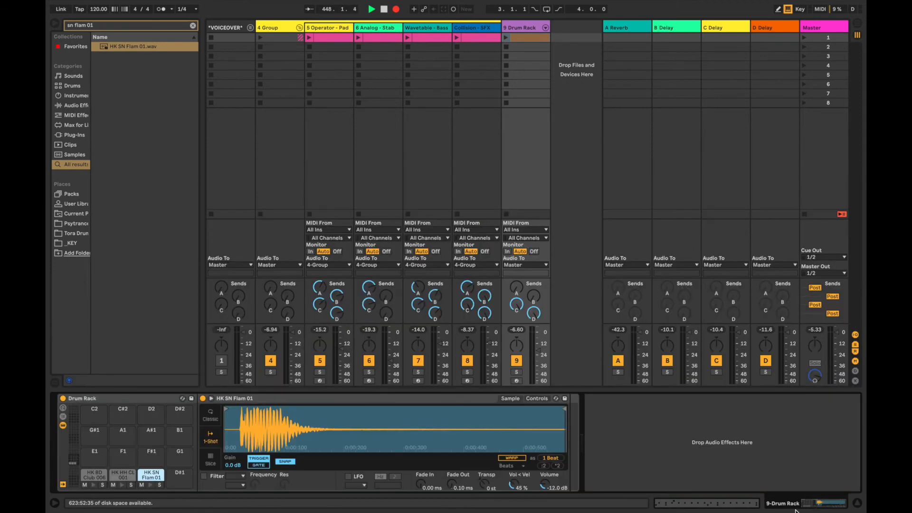
{"action": "mouse_move", "coordinate": [260, 442]}
{"action": "left_mouse_down"}
{"action": "mouse_move", "coordinate": [260, 465]}
{"action": "mouse_move", "coordinate": [259, 445]}
{"action": "left_mouse_up"}
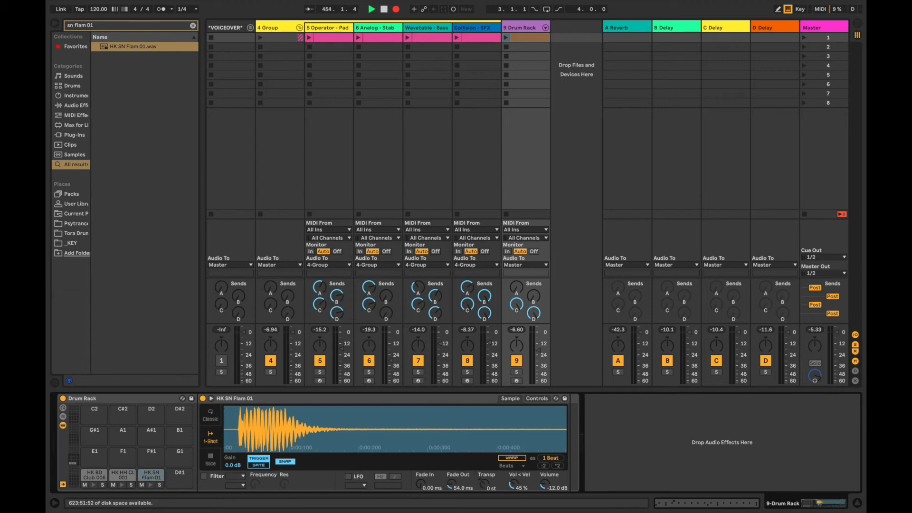
{"action": "scroll", "coordinate": [434, 429], "scroll_direction": "up", "scroll_amount": 3}
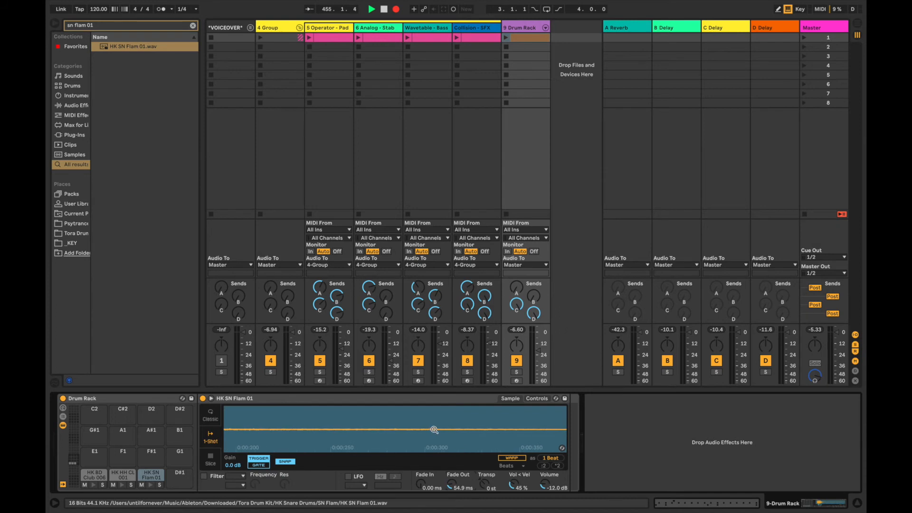
{"action": "scroll", "coordinate": [434, 430], "scroll_direction": "down", "scroll_amount": 5}
{"action": "left_click_drag", "start_coordinate": [561, 410], "coordinate": [414, 416]}
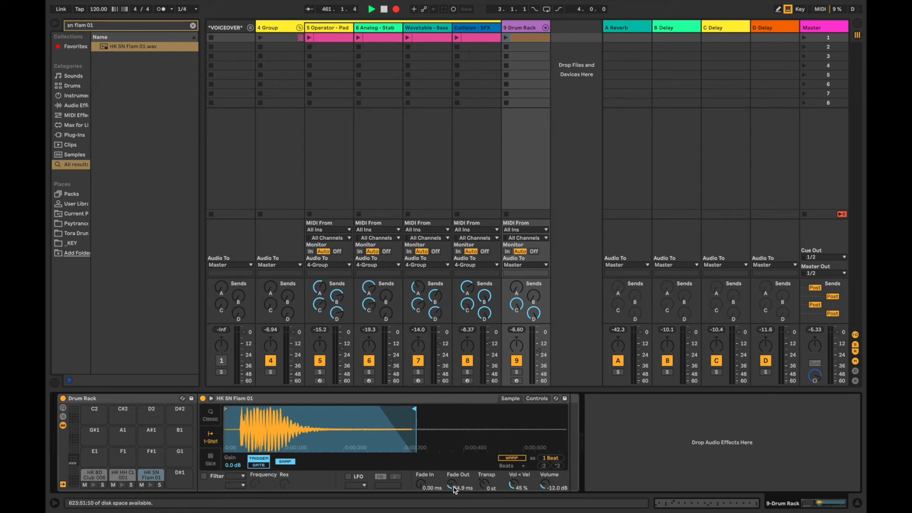
{"action": "left_click", "coordinate": [426, 487]}
{"action": "scroll", "coordinate": [458, 490], "scroll_direction": "up", "scroll_amount": 2}
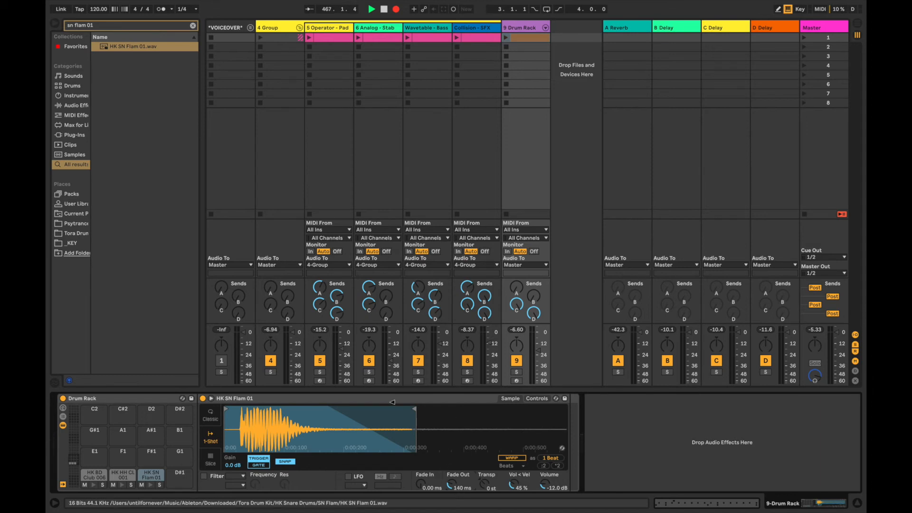
Find the Reverb effect and add it after the sampler in the HK SN Flam 01 chain, then clear the search.
{"action": "left_click", "coordinate": [192, 26]}
{"action": "type", "text": "reverb"}
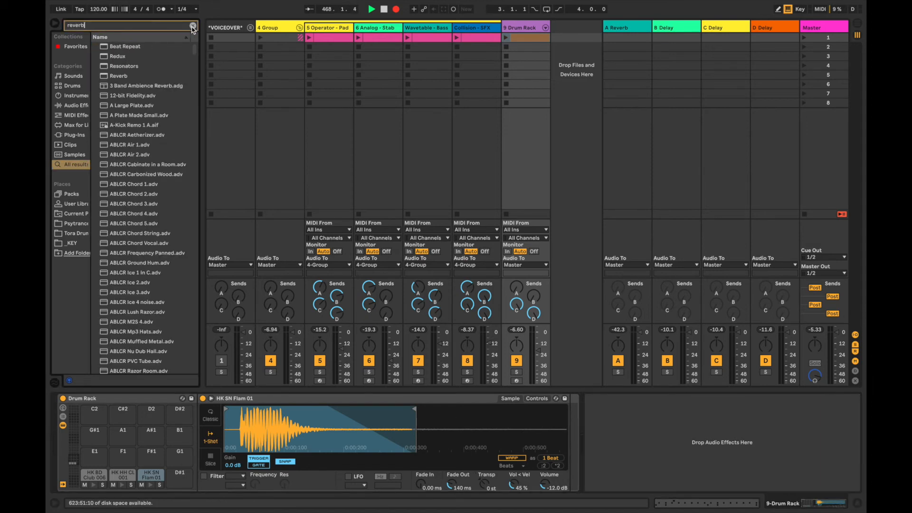
{"action": "left_click_drag", "start_coordinate": [129, 47], "coordinate": [570, 433]}
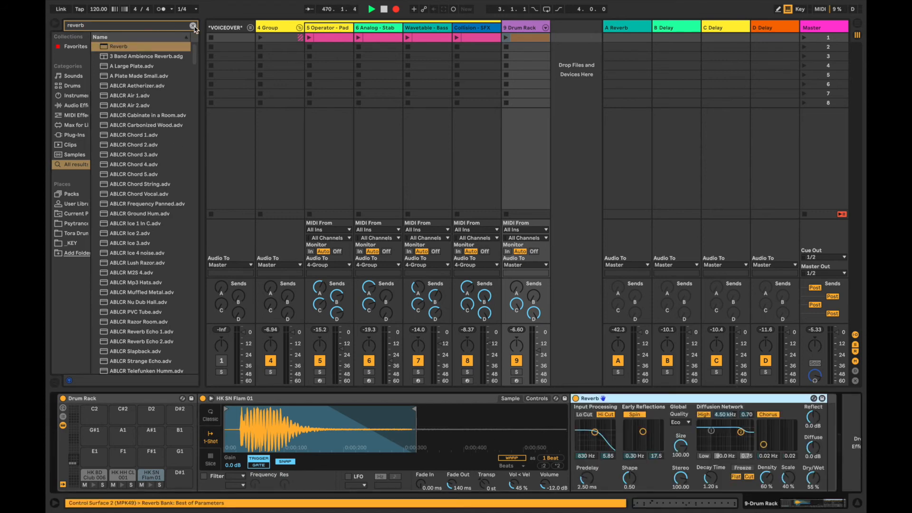
{"action": "left_click", "coordinate": [192, 26]}
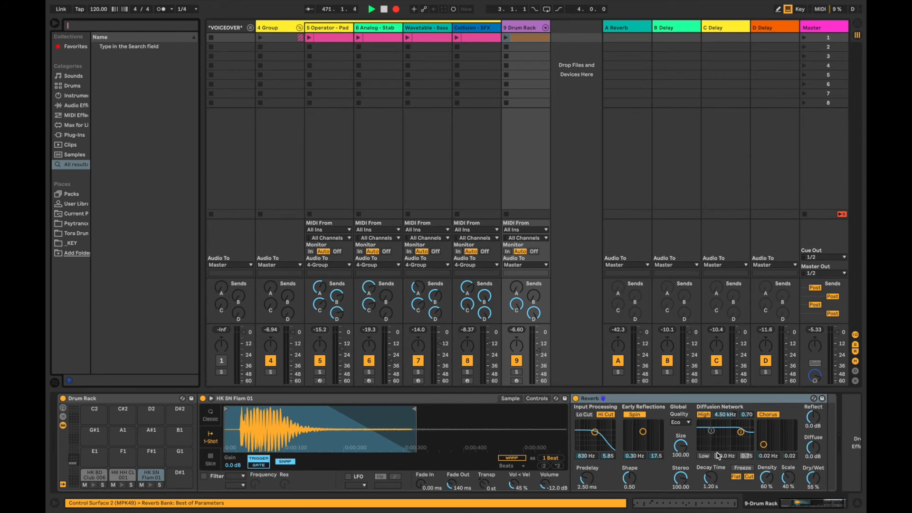
Set the snare Reverb to 650 ms decay time, -1 dB Reflect, -3 dB Diffuse and 27% Density.
{"action": "left_click", "coordinate": [709, 485]}
{"action": "left_click_drag", "start_coordinate": [708, 484], "coordinate": [708, 485]}
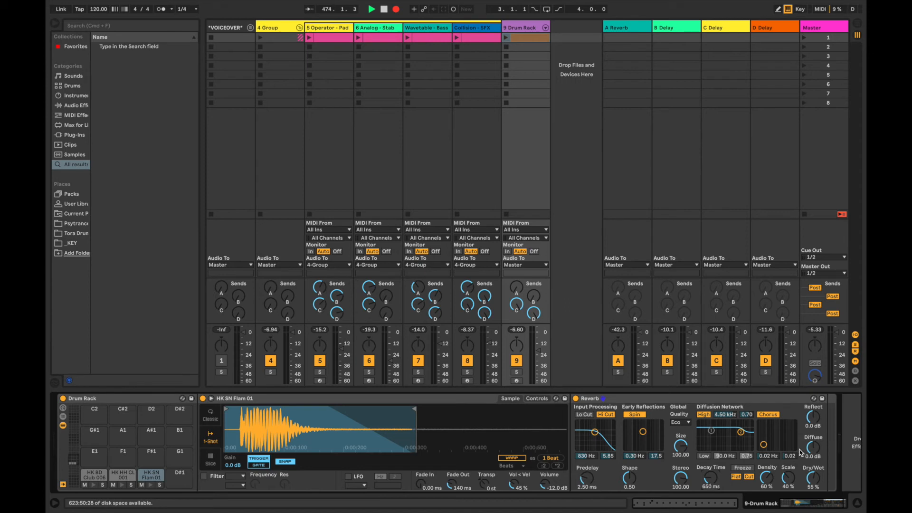
{"action": "left_click_drag", "start_coordinate": [812, 426], "coordinate": [812, 432]}
{"action": "type", "text": "-1"}
{"action": "key", "text": "Return"}
{"action": "left_click", "coordinate": [815, 457]}
{"action": "type", "text": "-3"}
{"action": "key", "text": "Return"}
{"action": "left_click", "coordinate": [766, 487]}
{"action": "type", "text": "27"}
{"action": "key", "text": "Return"}
{"action": "left_click", "coordinate": [150, 486]}
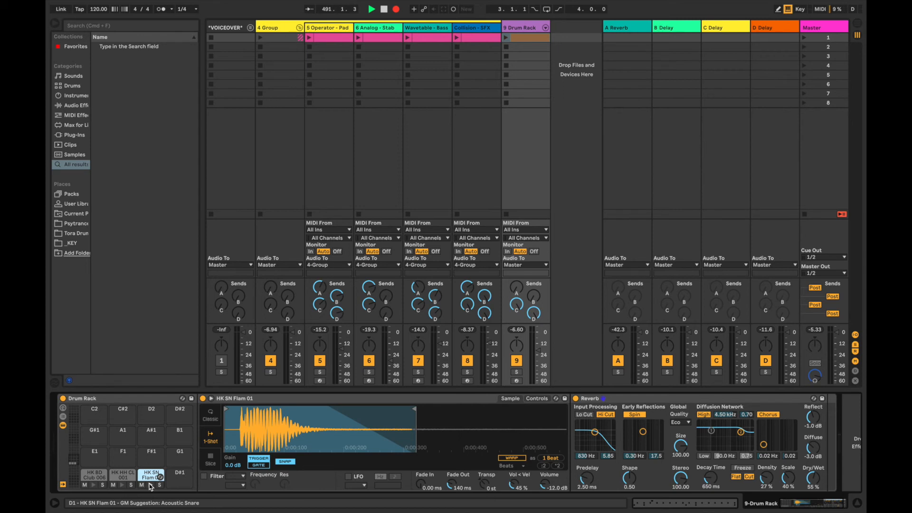
Group the Operator - Pad track's Operator, EQ Three and Auto Filter into an Instrument Rack and show only its macro controls.
{"action": "left_click", "coordinate": [331, 30]}
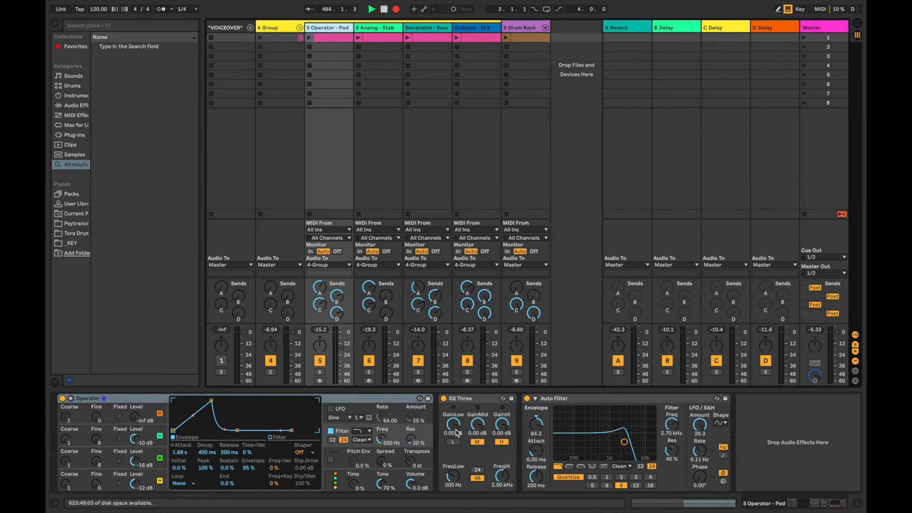
{"action": "left_click", "coordinate": [74, 105]}
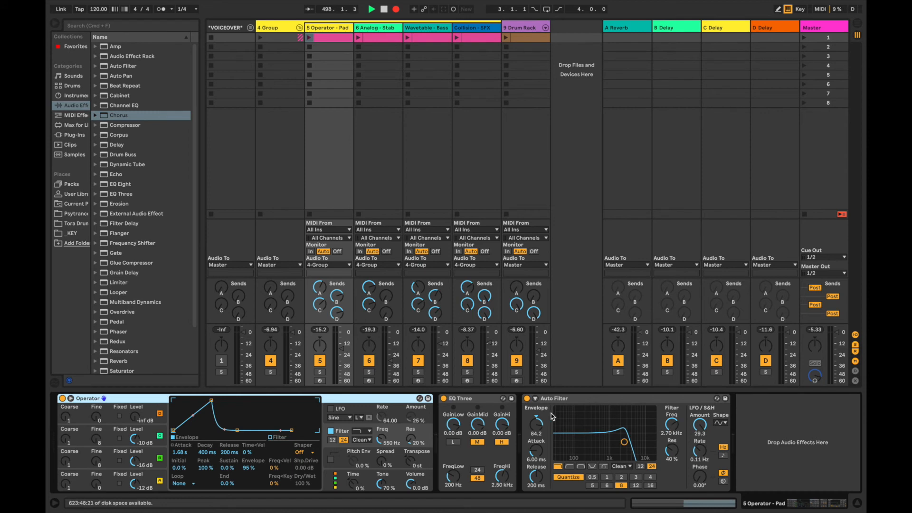
{"action": "left_click", "coordinate": [573, 401], "text": "shift"}
{"action": "key", "text": "super+g"}
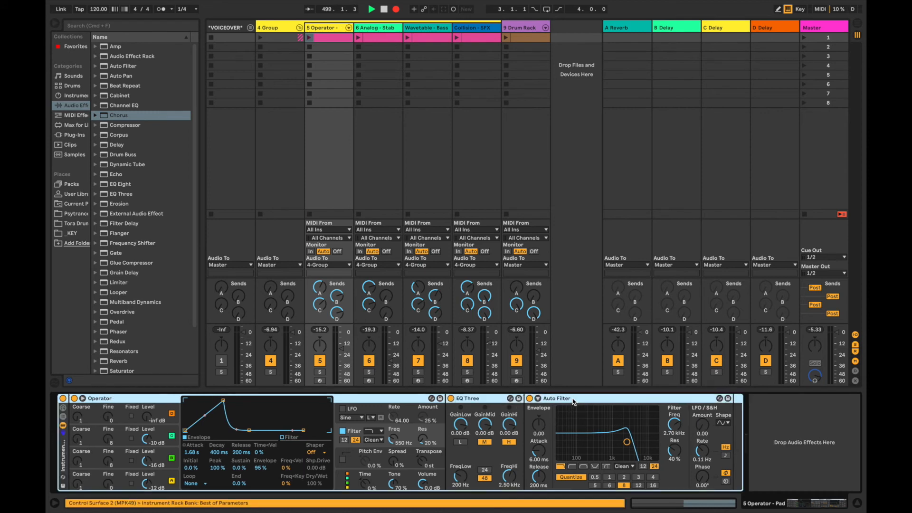
{"action": "left_click", "coordinate": [62, 419]}
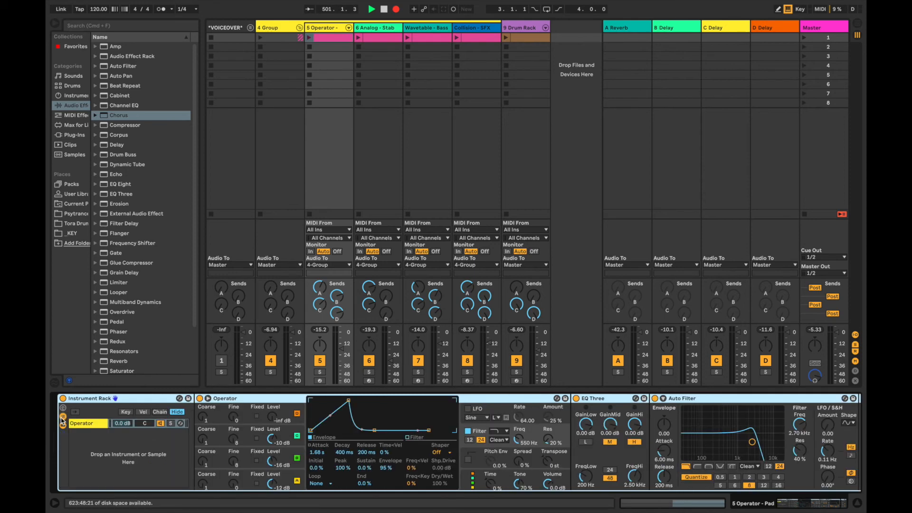
{"action": "left_click", "coordinate": [62, 408]}
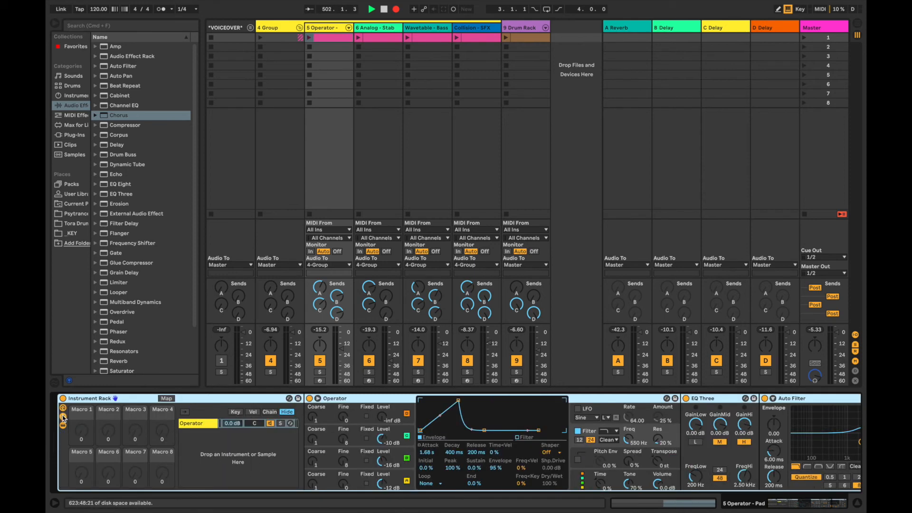
{"action": "left_click", "coordinate": [63, 417]}
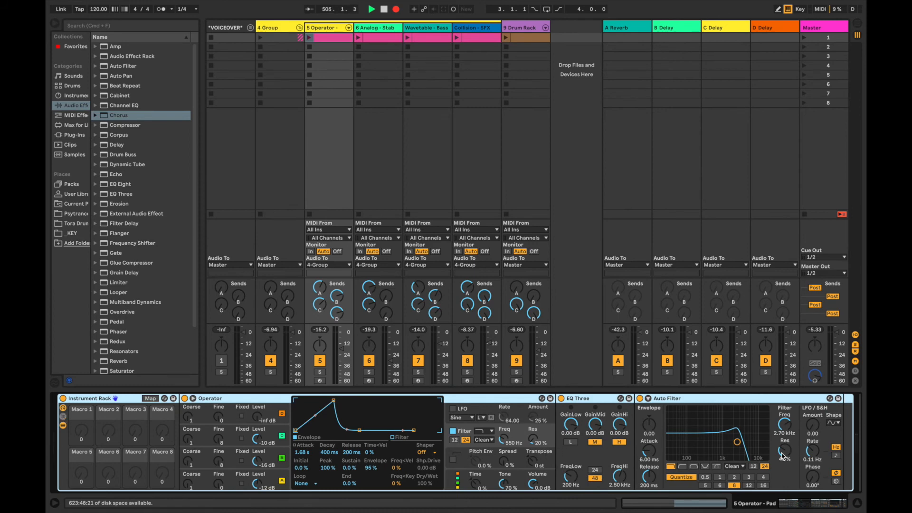
Map the Auto Filter's frequency to Macro 1 and set the mapping's minimum to 1.15 kHz.
{"action": "right_click", "coordinate": [788, 430]}
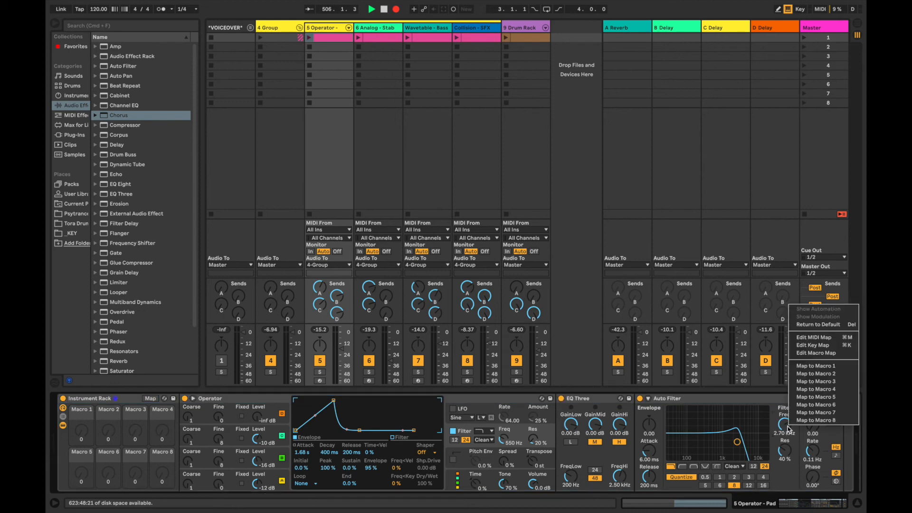
{"action": "left_click", "coordinate": [810, 368]}
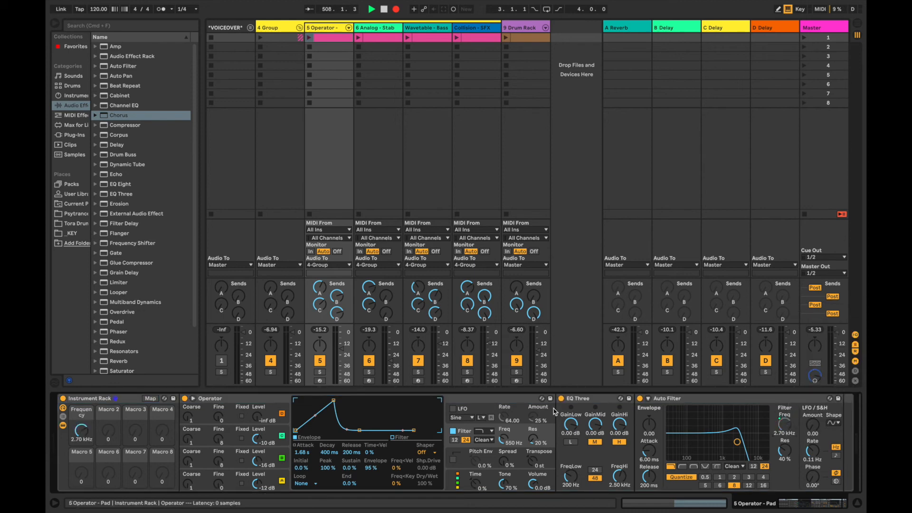
{"action": "left_click", "coordinate": [151, 399]}
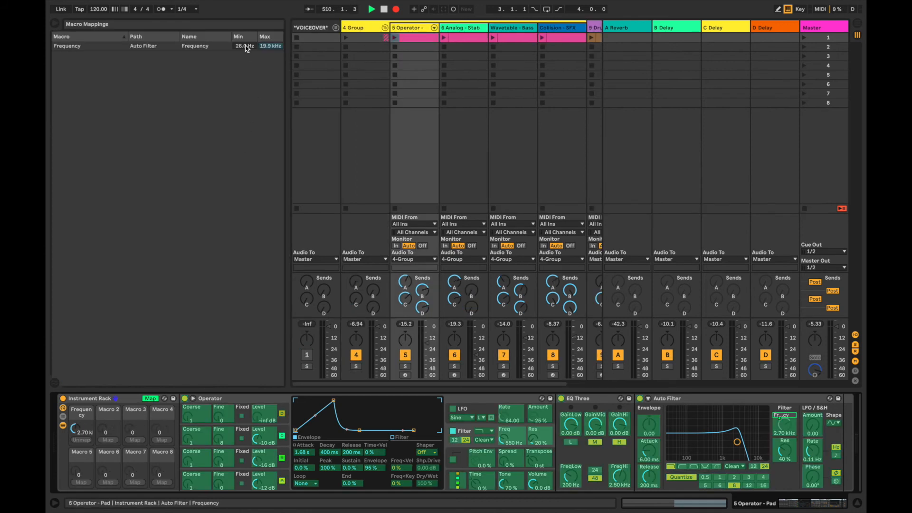
{"action": "type", "text": "1"}
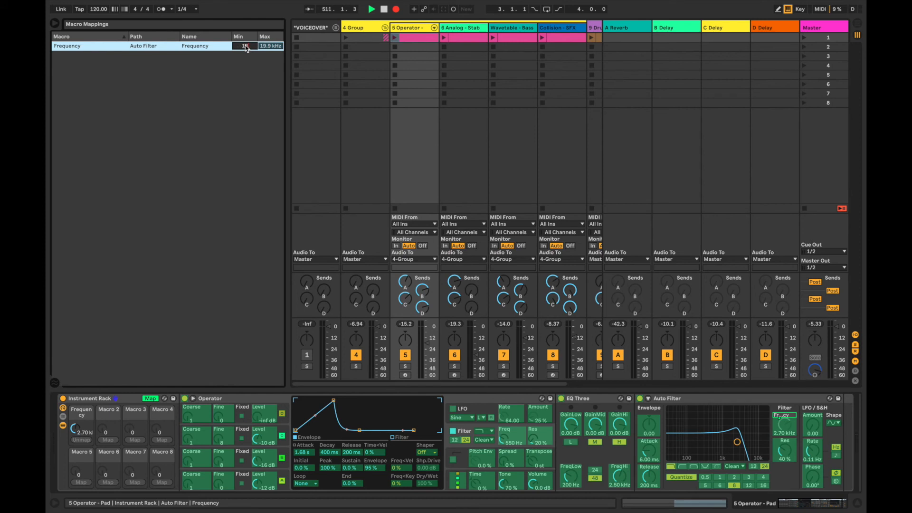
{"action": "type", "text": "15 kHz"}
{"action": "key", "text": "Return"}
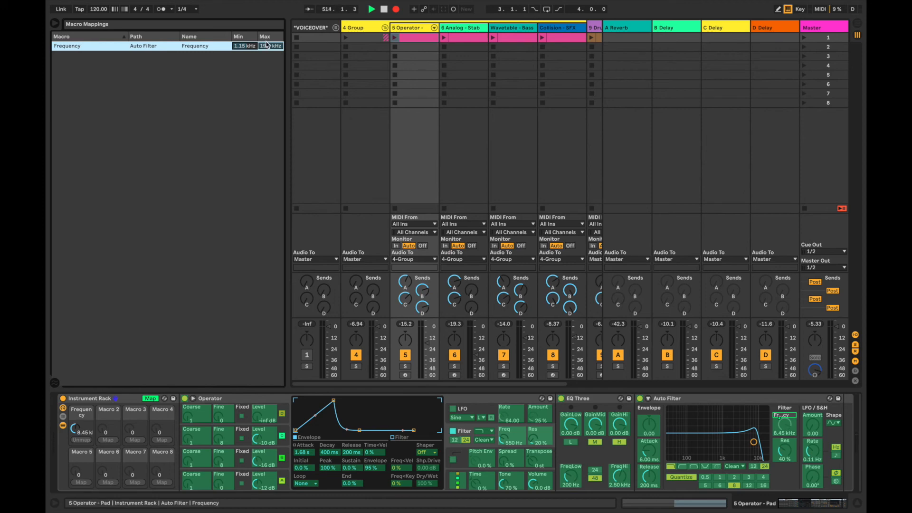
{"action": "left_click", "coordinate": [153, 401]}
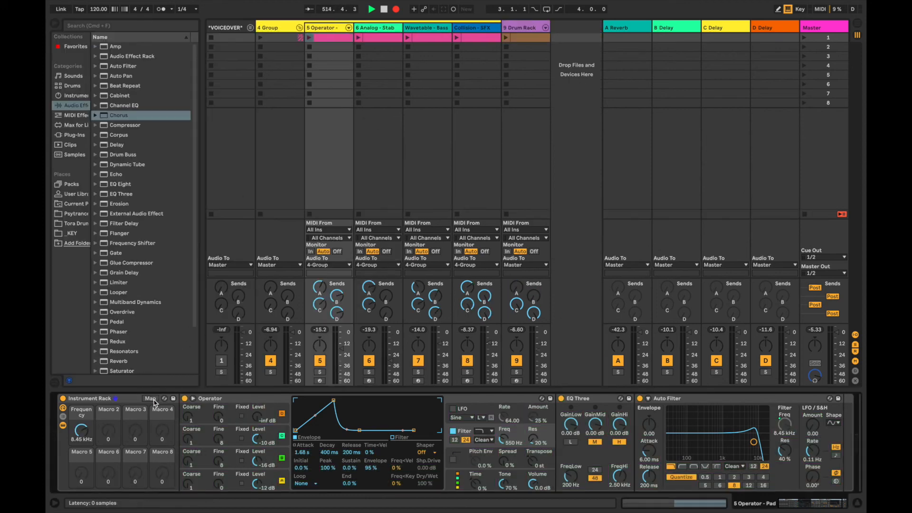
Find the Saturator effect and place it inside the pad's Instrument Rack after the Auto Filter.
{"action": "left_click", "coordinate": [143, 26]}
{"action": "type", "text": "saturator"}
{"action": "double_click", "coordinate": [122, 48]}
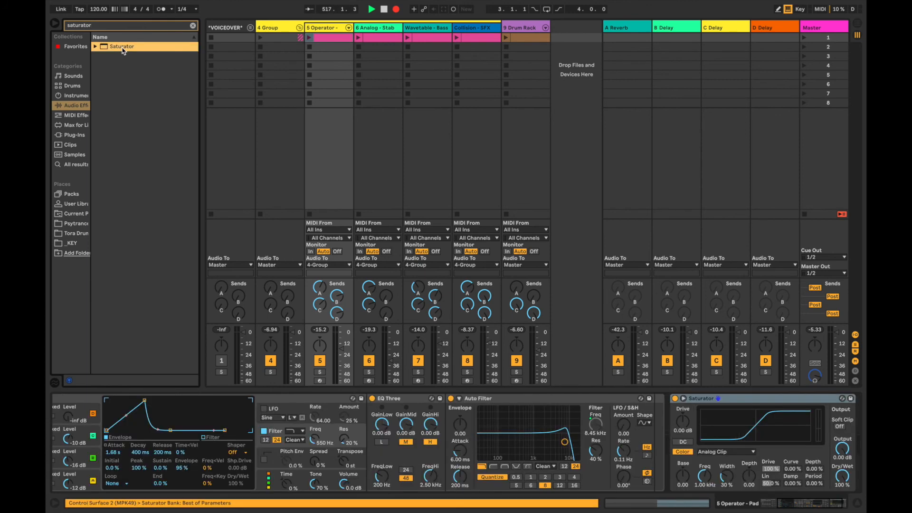
{"action": "left_click_drag", "start_coordinate": [707, 399], "coordinate": [656, 418]}
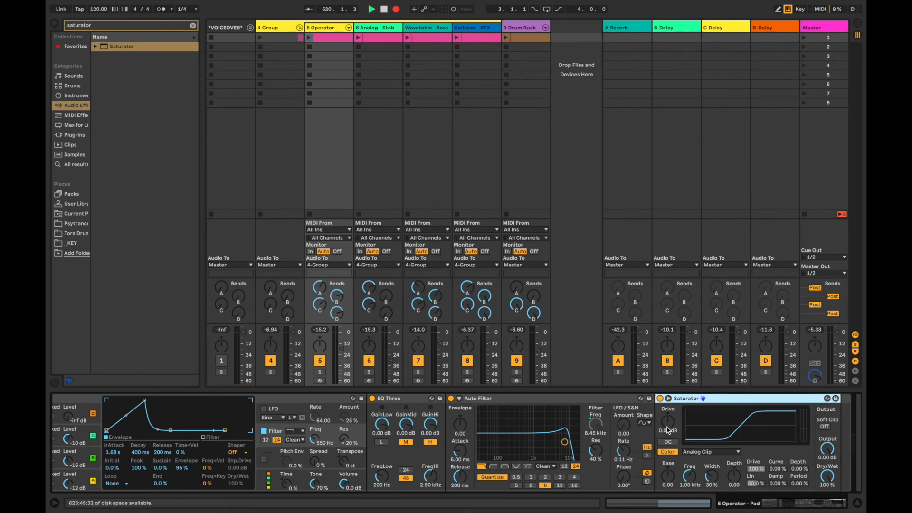
Map the Saturator's Drive to Macro 1 and set the mapping's maximum to 10 dB.
{"action": "right_click", "coordinate": [667, 430]}
{"action": "left_click", "coordinate": [702, 372]}
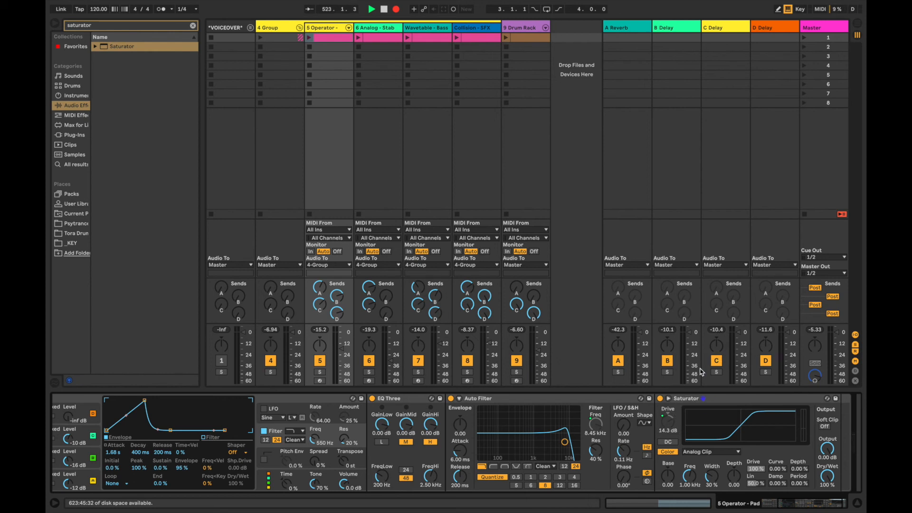
{"action": "scroll", "coordinate": [166, 428], "scroll_direction": "left", "scroll_amount": 5}
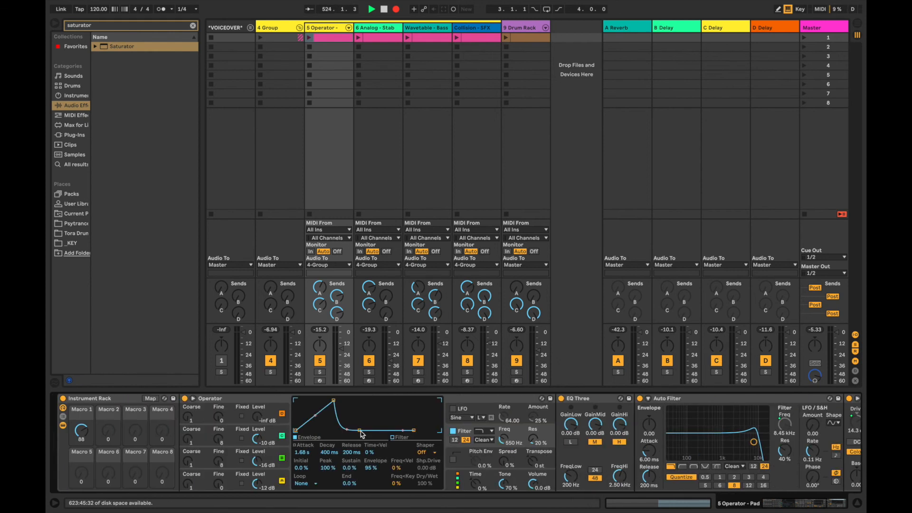
{"action": "left_click", "coordinate": [150, 399]}
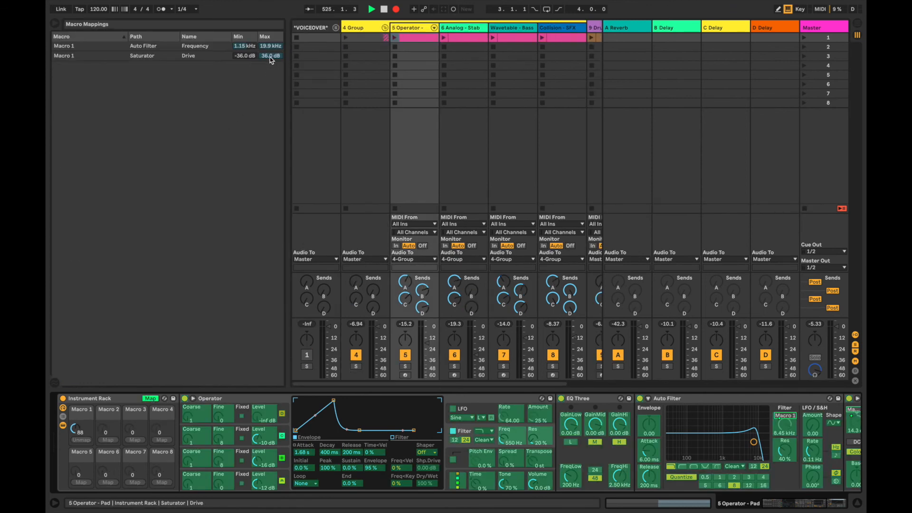
{"action": "type", "text": "10"}
{"action": "key", "text": "Return"}
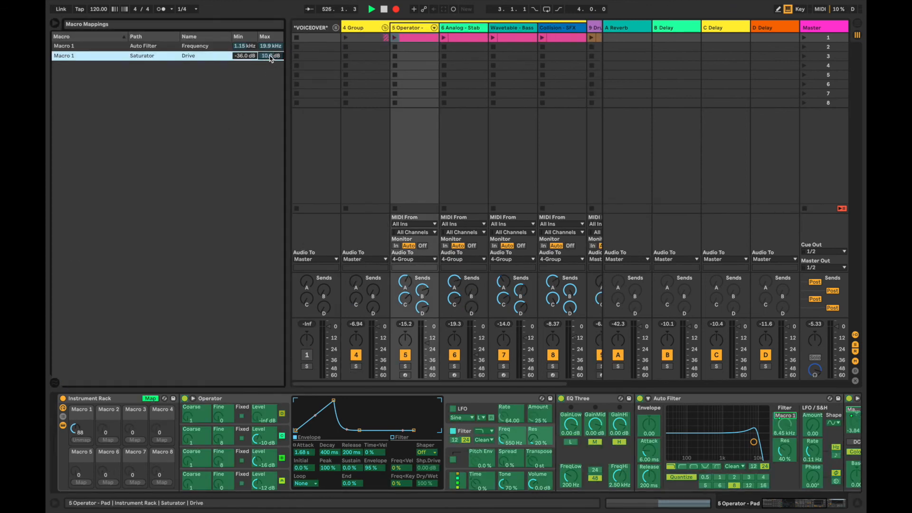
{"action": "left_click", "coordinate": [150, 399]}
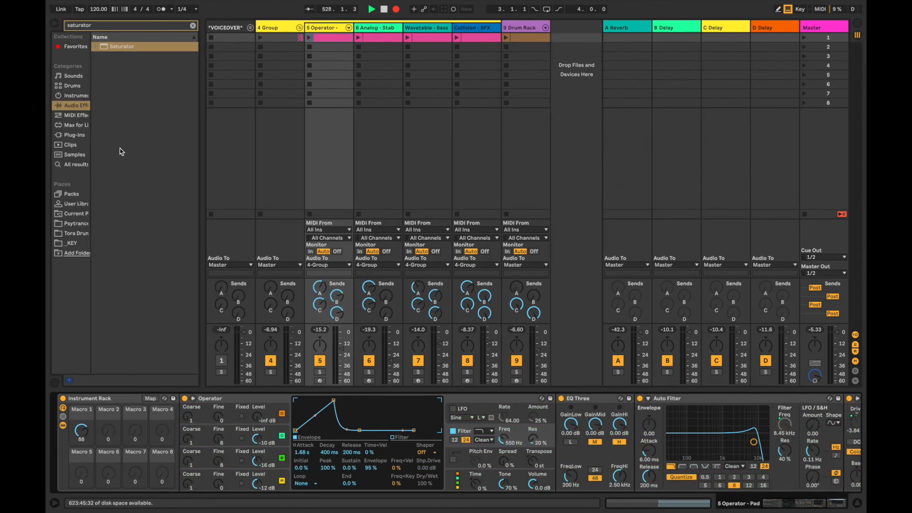
Find the LFO among the Max for Live audio effects and add it after the pad's Instrument Rack.
{"action": "left_click", "coordinate": [192, 25]}
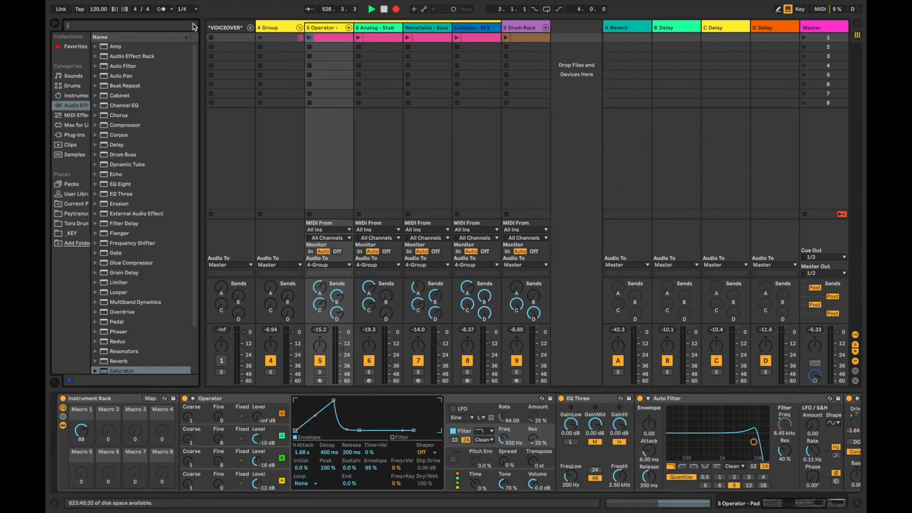
{"action": "left_click", "coordinate": [72, 126]}
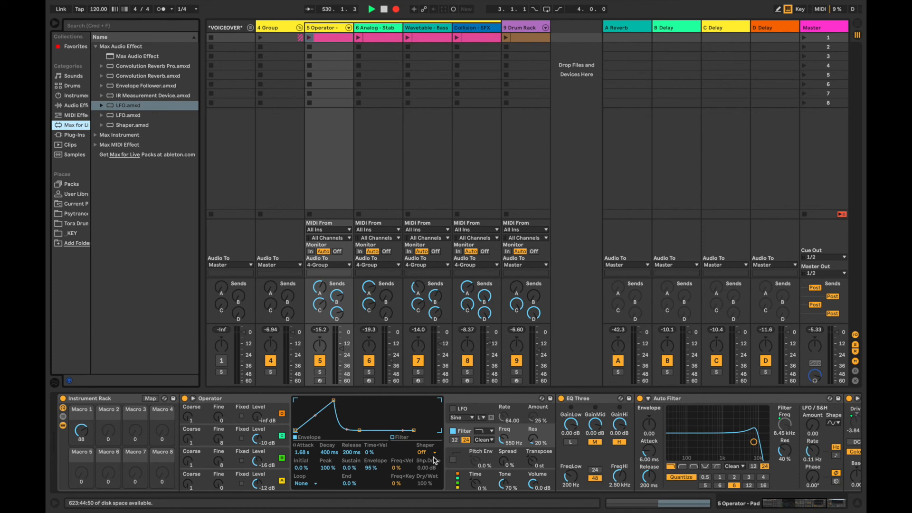
{"action": "double_click", "coordinate": [142, 106]}
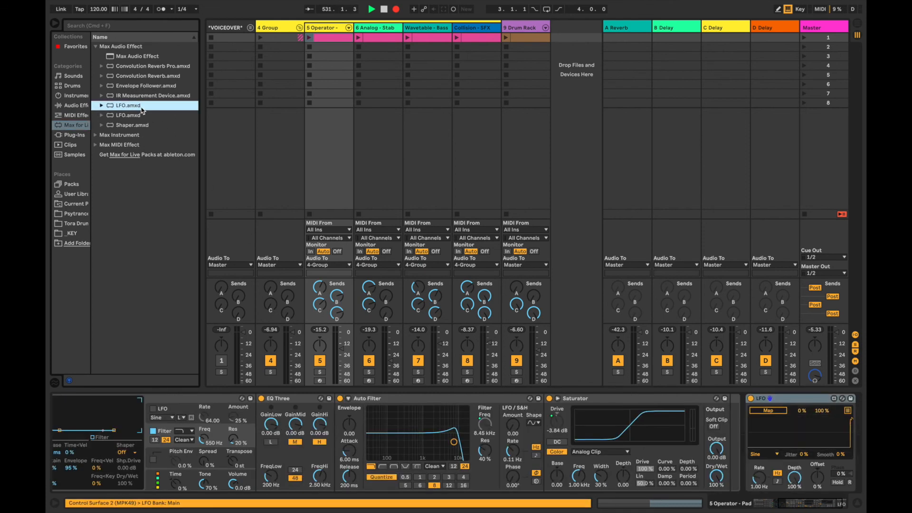
Map the LFO to Macro 1 of the pad's Instrument Rack.
{"action": "scroll", "coordinate": [566, 448], "scroll_direction": "right", "scroll_amount": 3}
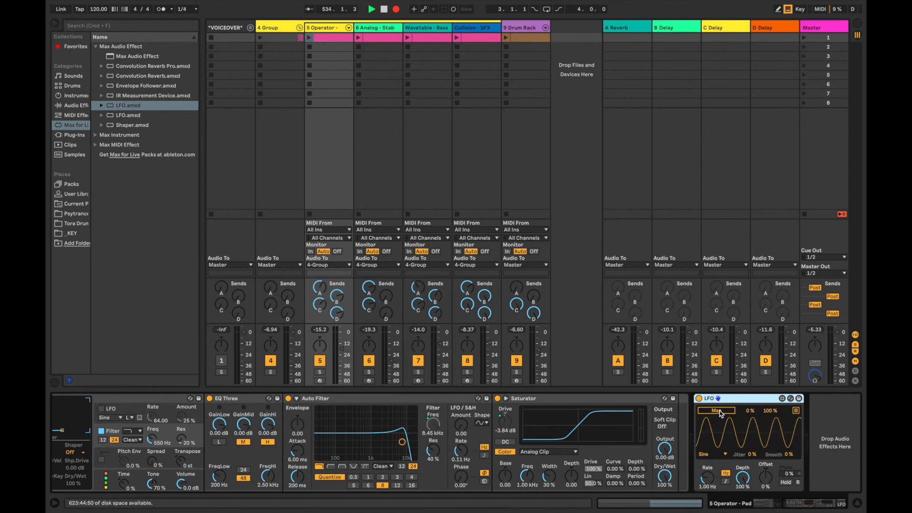
{"action": "scroll", "coordinate": [304, 441], "scroll_direction": "left", "scroll_amount": 5}
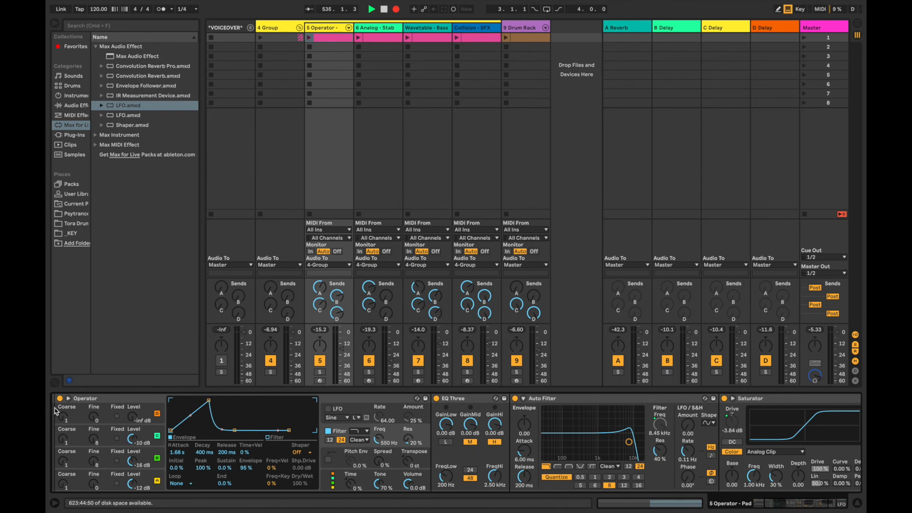
{"action": "scroll", "coordinate": [60, 421], "scroll_direction": "left", "scroll_amount": 3}
{"action": "left_click", "coordinate": [81, 430]}
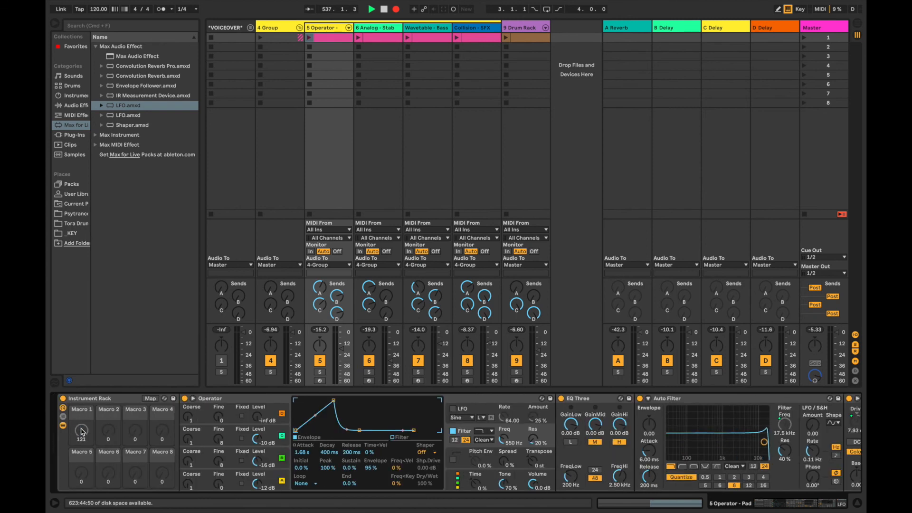
Set the LFO's waveform to Random and its rate to a tempo-synced value of 2.
{"action": "scroll", "coordinate": [82, 431], "scroll_direction": "right", "scroll_amount": 5}
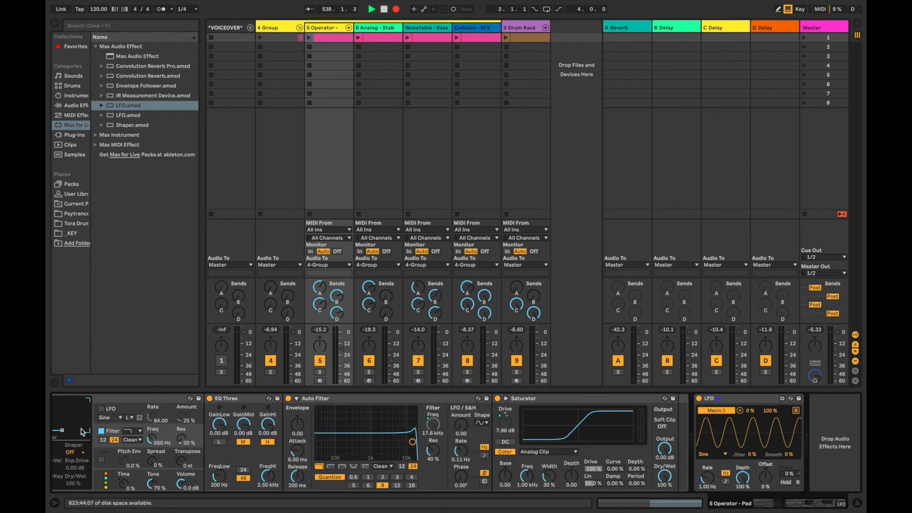
{"action": "left_click", "coordinate": [726, 455]}
{"action": "left_click", "coordinate": [716, 439]}
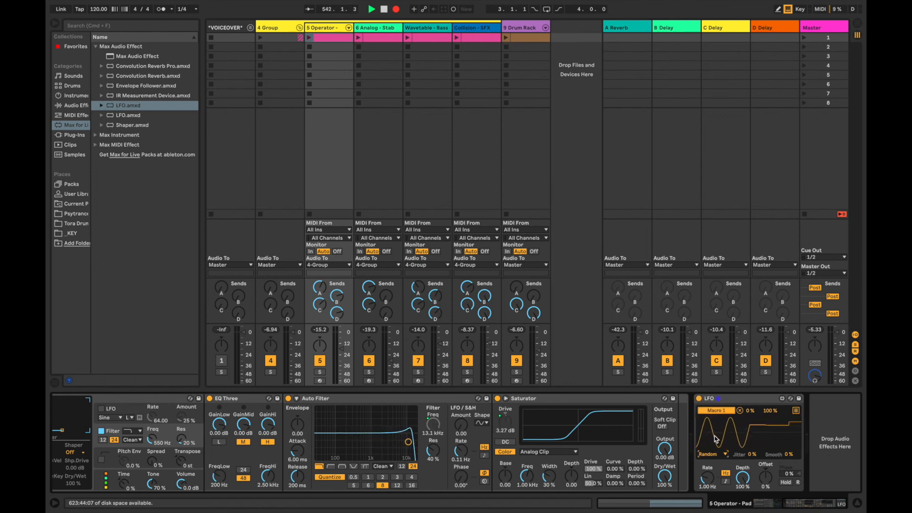
{"action": "left_click", "coordinate": [725, 481]}
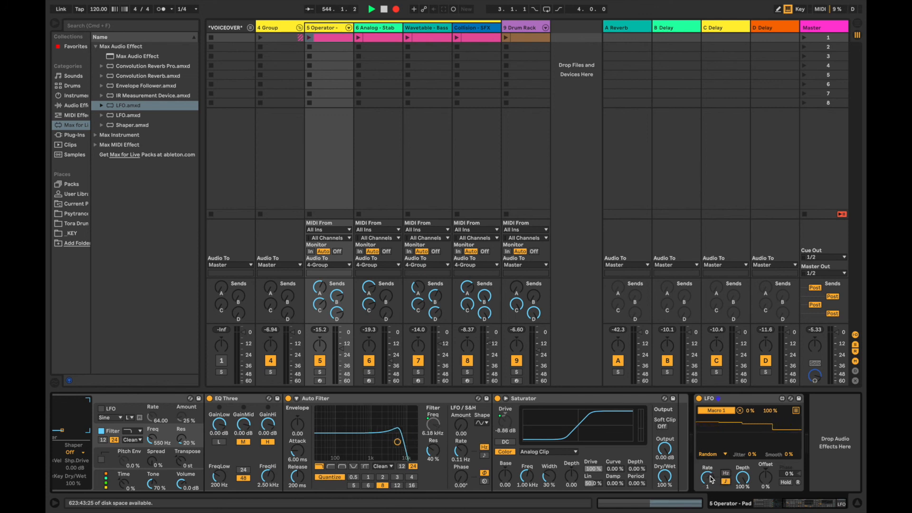
{"action": "left_click_drag", "start_coordinate": [708, 477], "coordinate": [707, 474]}
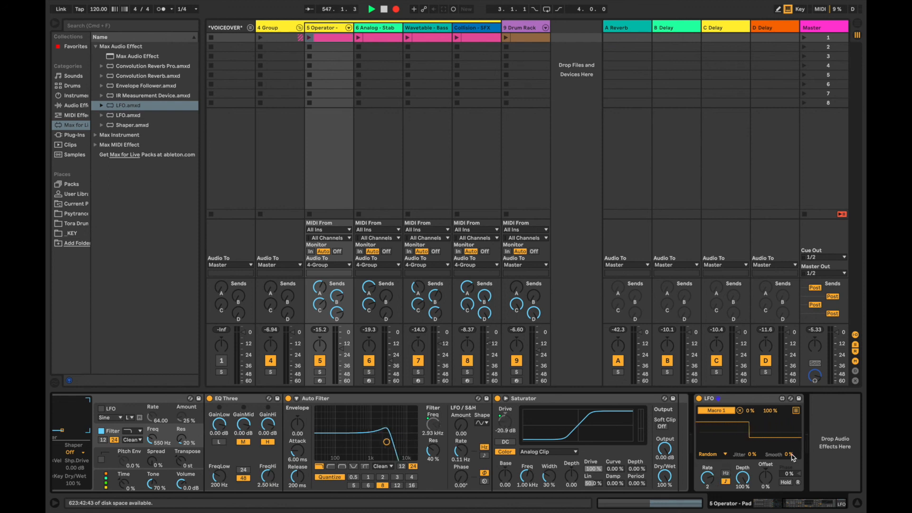
Set the LFO's Smooth to 100% and its Depth to 55%.
{"action": "left_click_drag", "start_coordinate": [789, 457], "coordinate": [789, 428]}
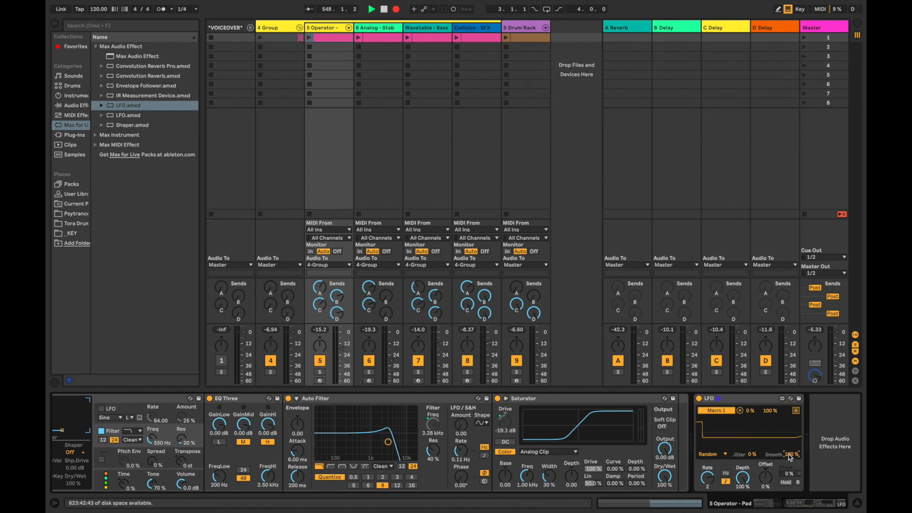
{"action": "left_click", "coordinate": [753, 488]}
{"action": "left_click_drag", "start_coordinate": [740, 489], "coordinate": [740, 505]}
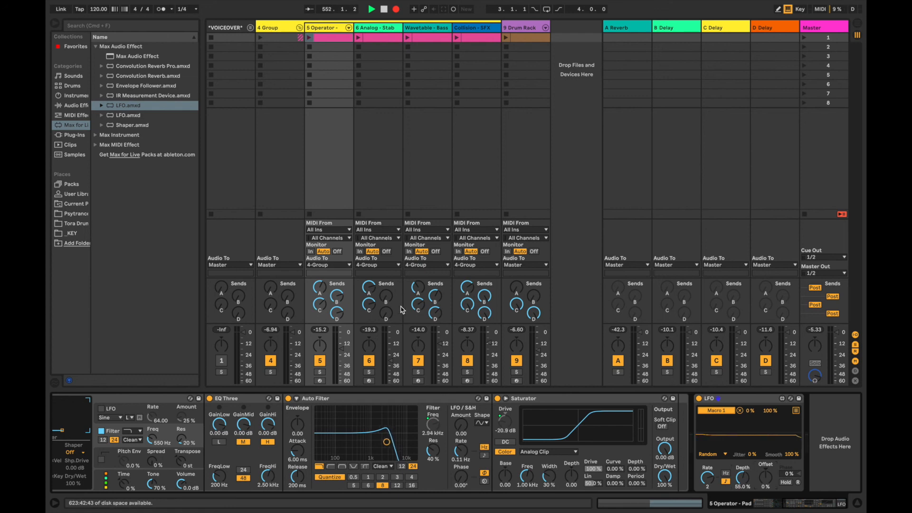
Launch the pad's first clip and try to turn Macro 1 by hand while the LFO modulates it.
{"action": "left_click", "coordinate": [309, 38]}
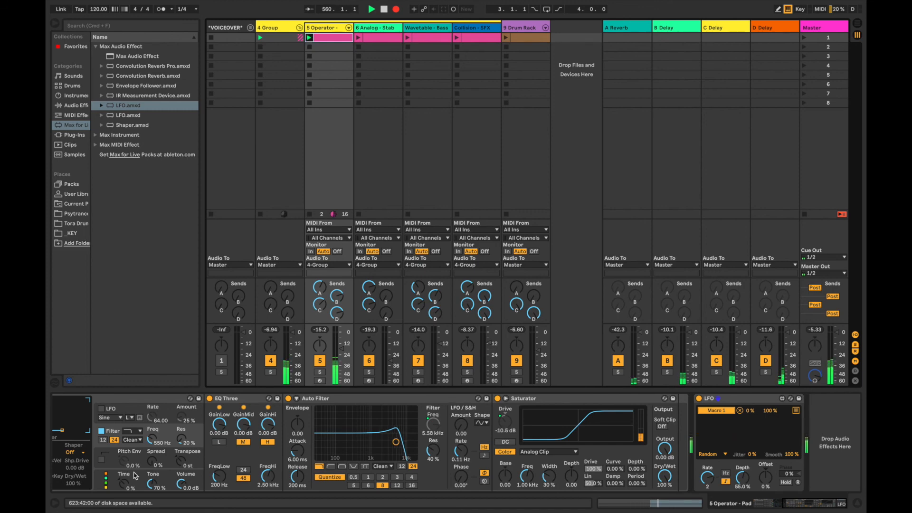
{"action": "scroll", "coordinate": [135, 473], "scroll_direction": "left", "scroll_amount": 10}
{"action": "left_click", "coordinate": [81, 434]}
{"action": "left_click", "coordinate": [83, 427]}
{"action": "left_click", "coordinate": [79, 432]}
{"action": "left_click_drag", "start_coordinate": [81, 427], "coordinate": [85, 436]}
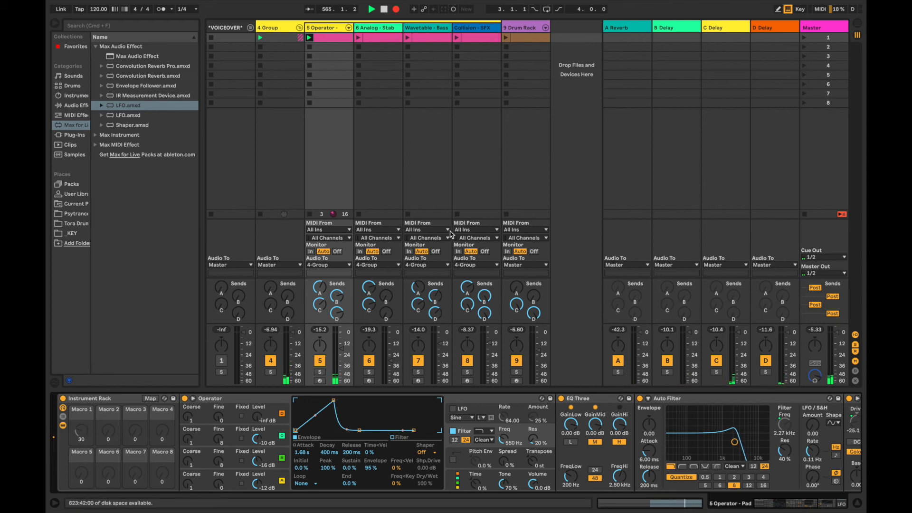
Launch scene 1 to play all the tracks together and lower the Master volume to about -38 dB.
{"action": "left_click", "coordinate": [804, 38]}
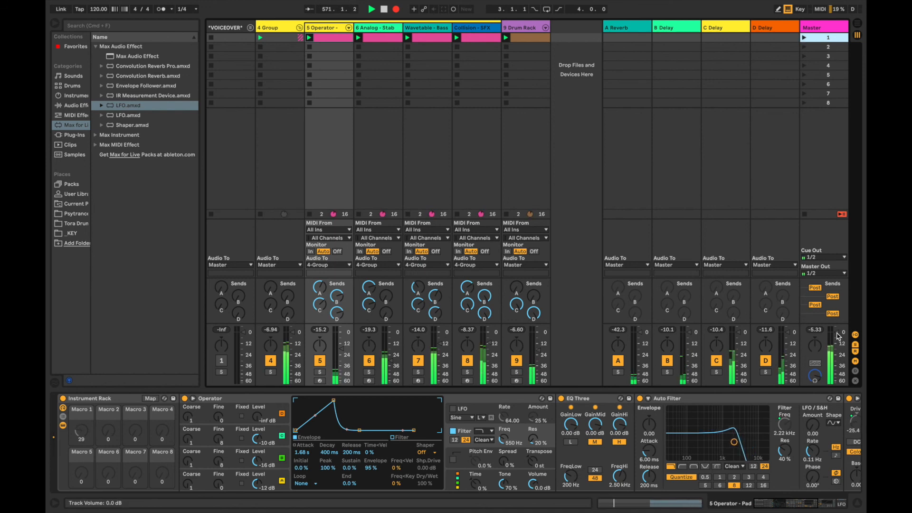
{"action": "left_click_drag", "start_coordinate": [836, 332], "coordinate": [837, 361]}
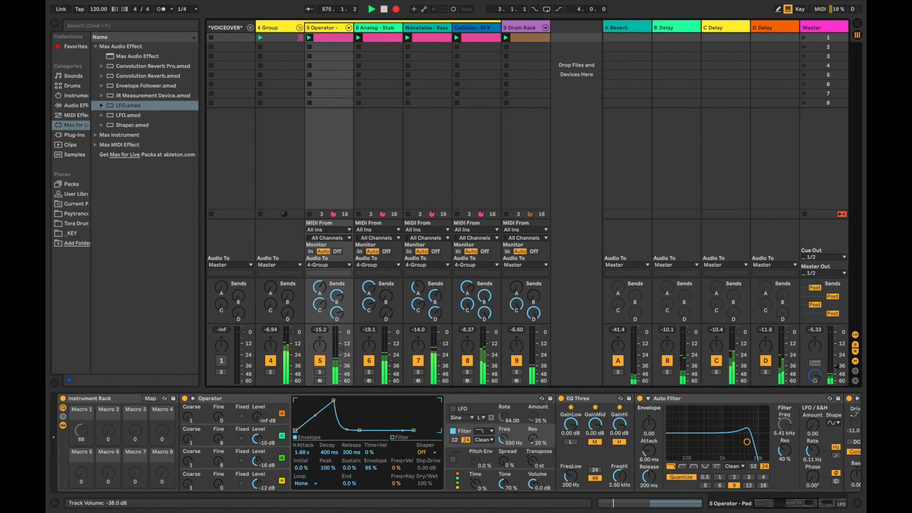